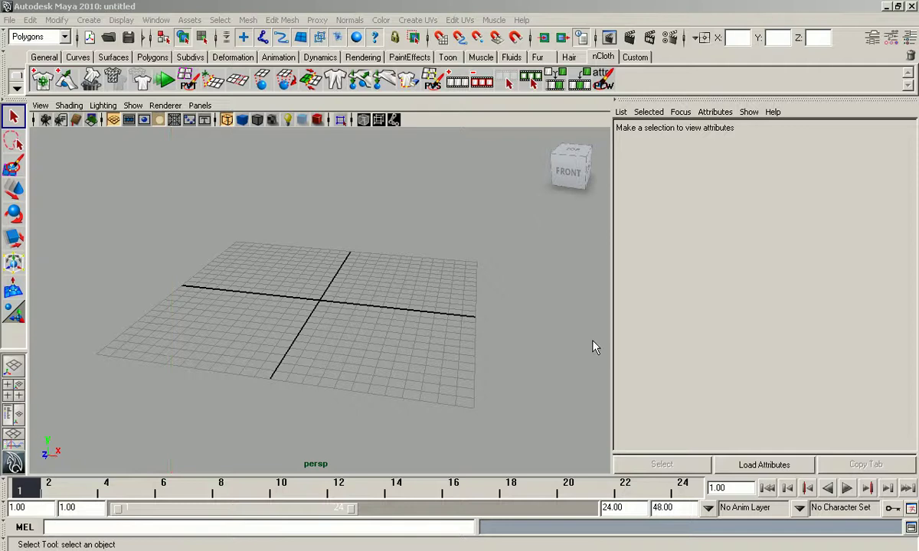
- Draw a polygon plane, pPlane1, across the middle of the ground grid from the Polygons shelf
alt+drag(425, 312, 375, 304)
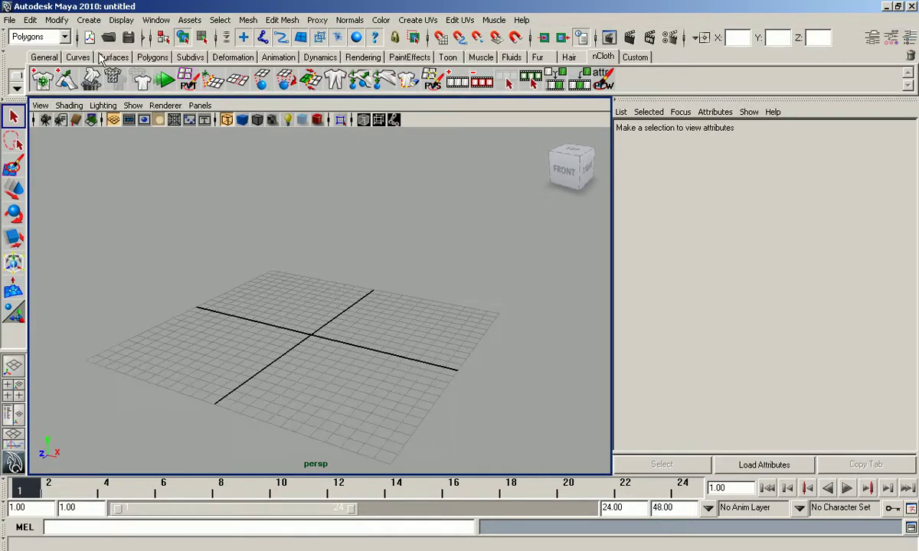
click(113, 57)
click(153, 59)
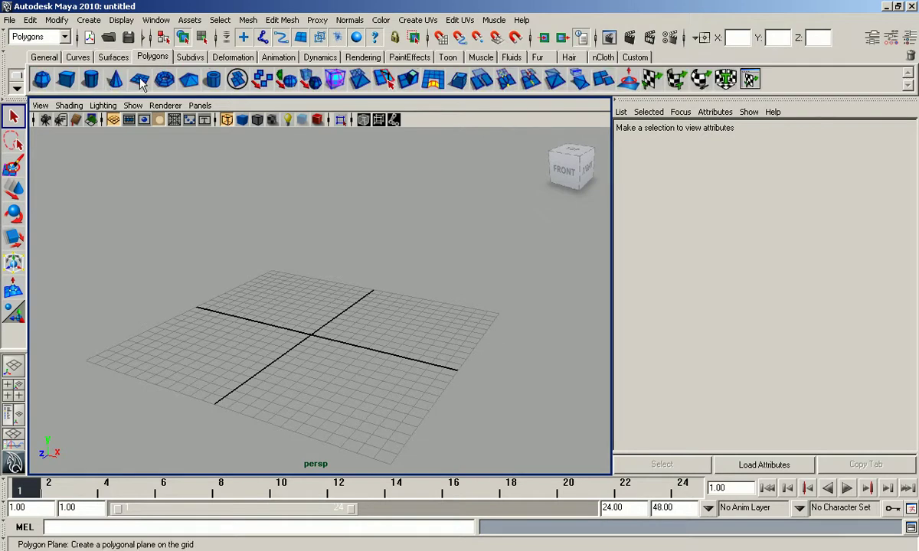
click(139, 79)
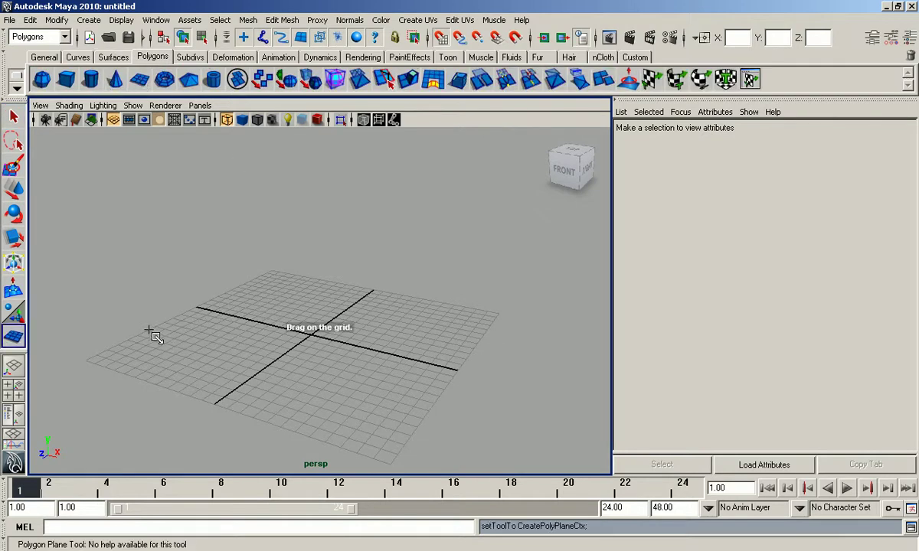
drag(149, 330, 289, 318)
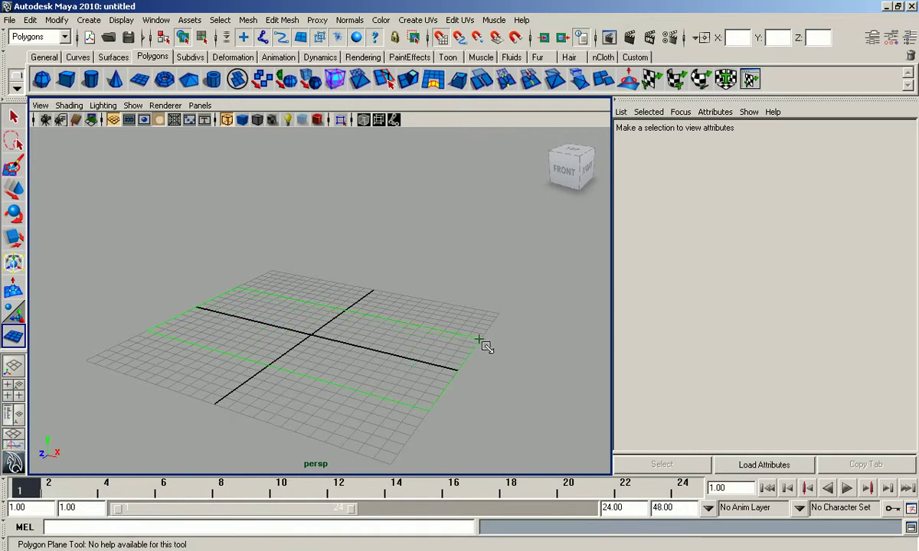
drag(478, 340, 478, 340)
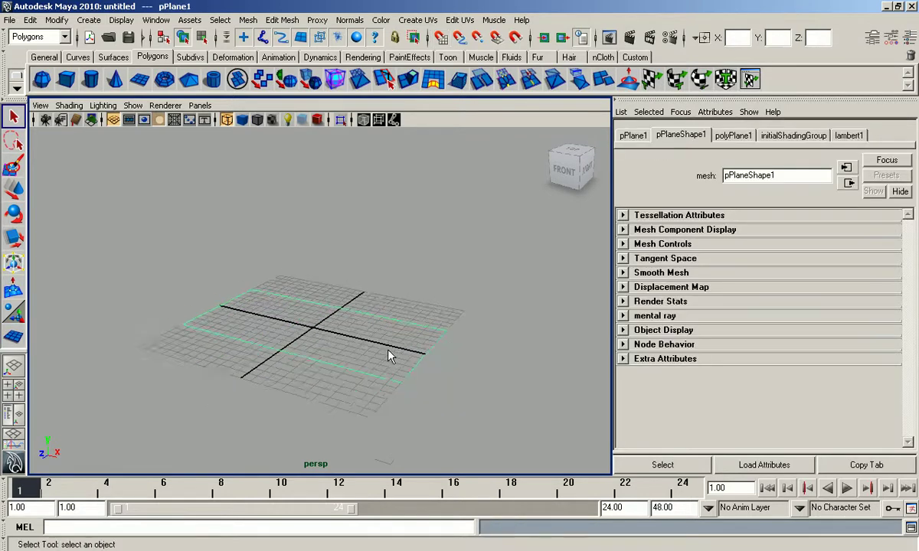
- Rotate pPlane1 upright, setting Rotate X to 90 and Rotate Z to -90
key(e)
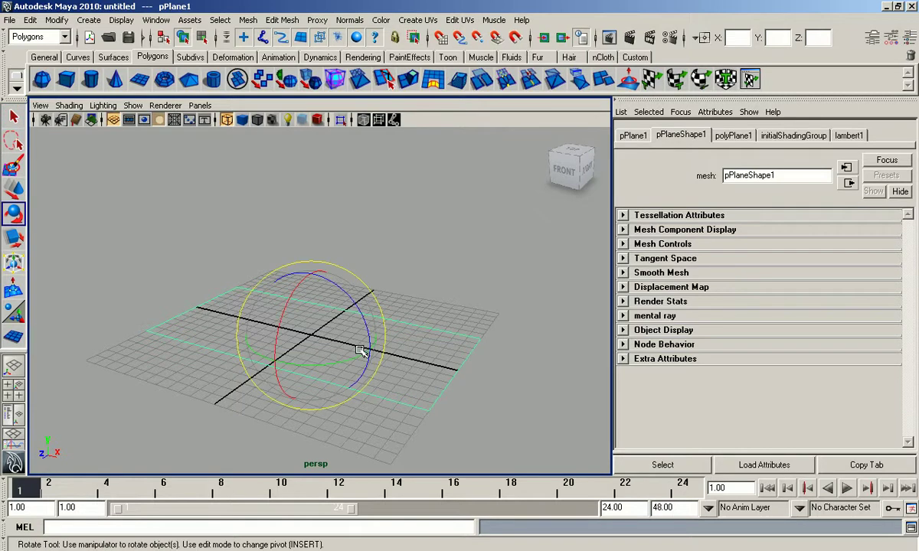
drag(350, 297, 564, 377)
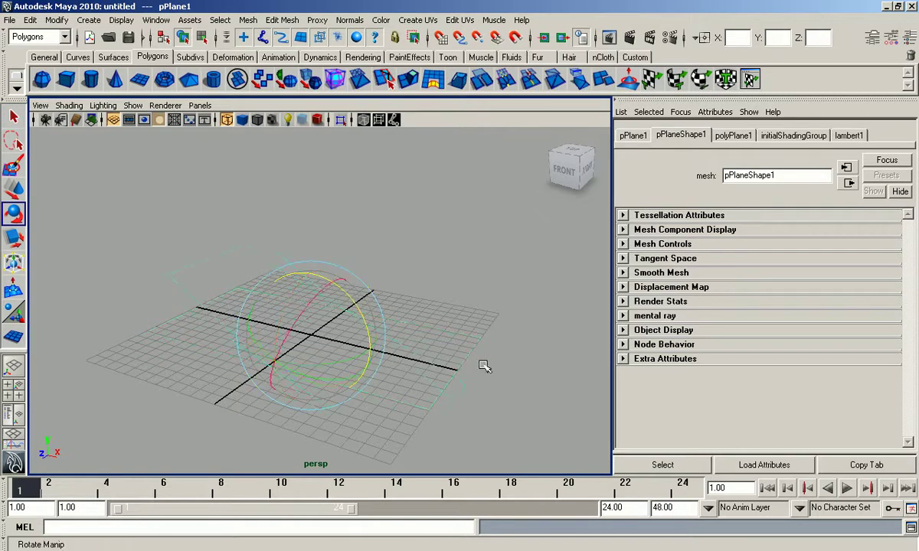
click(635, 137)
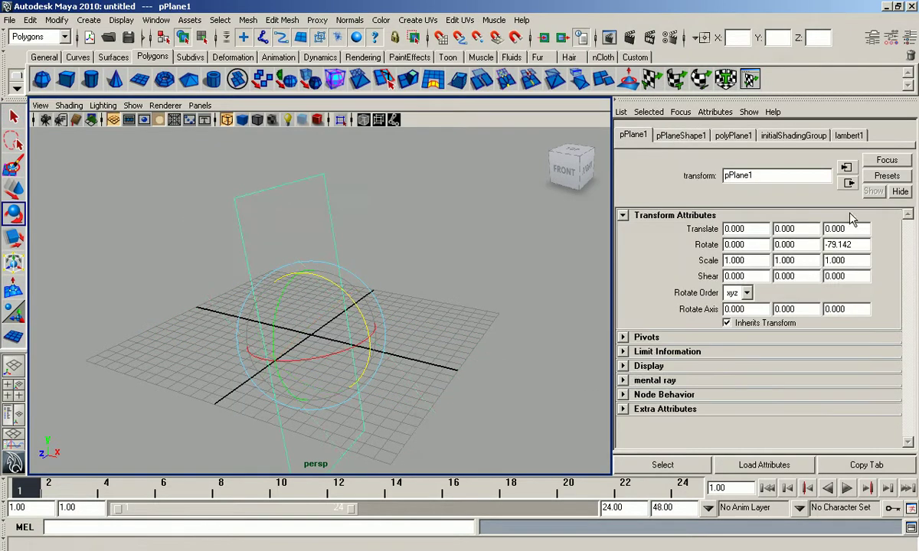
drag(331, 359, 243, 346)
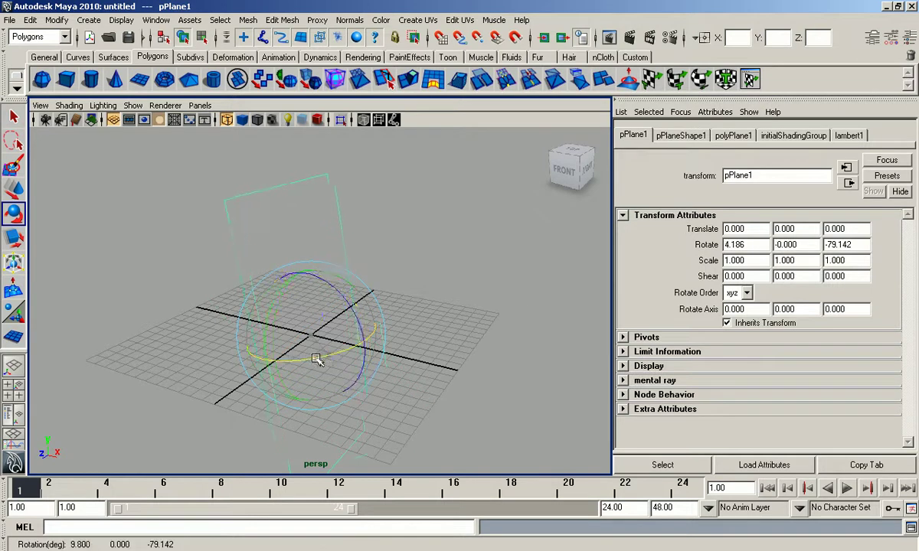
click(753, 245)
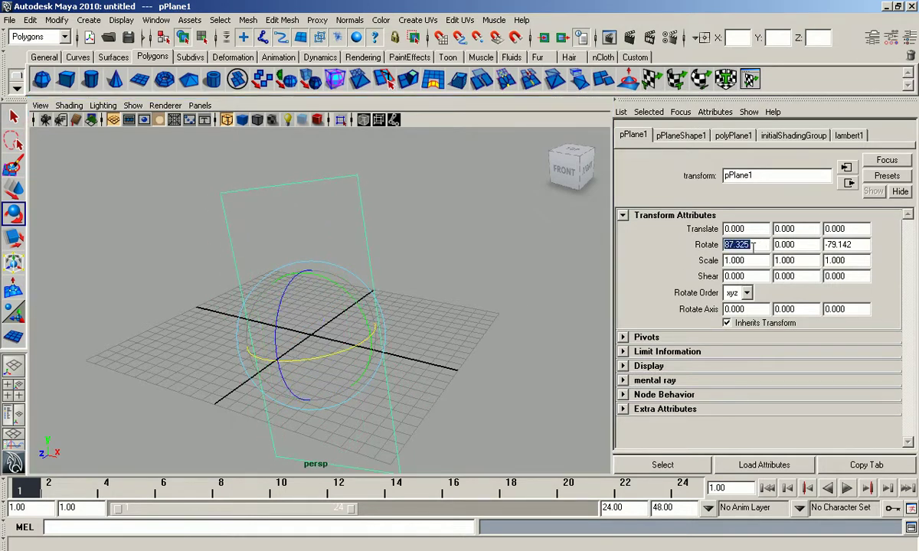
key(Tab)
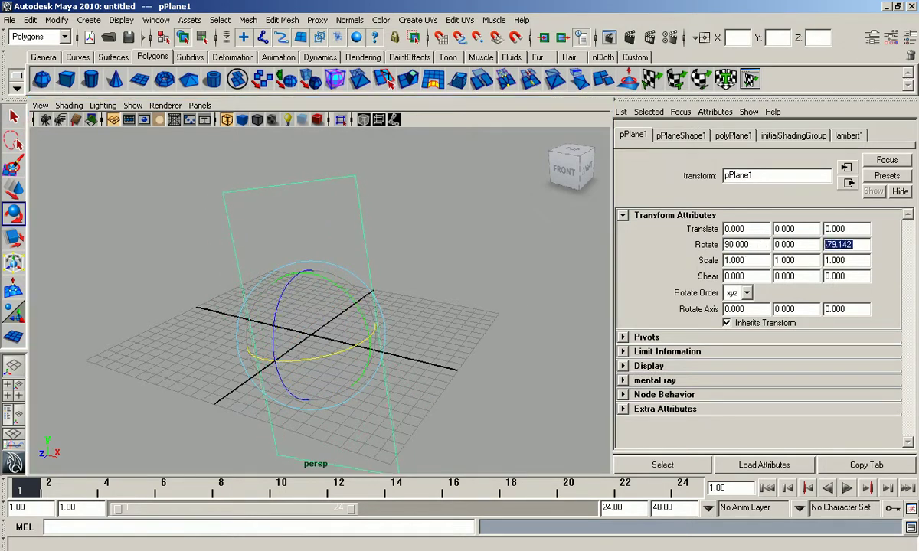
text(90)
key(Tab)
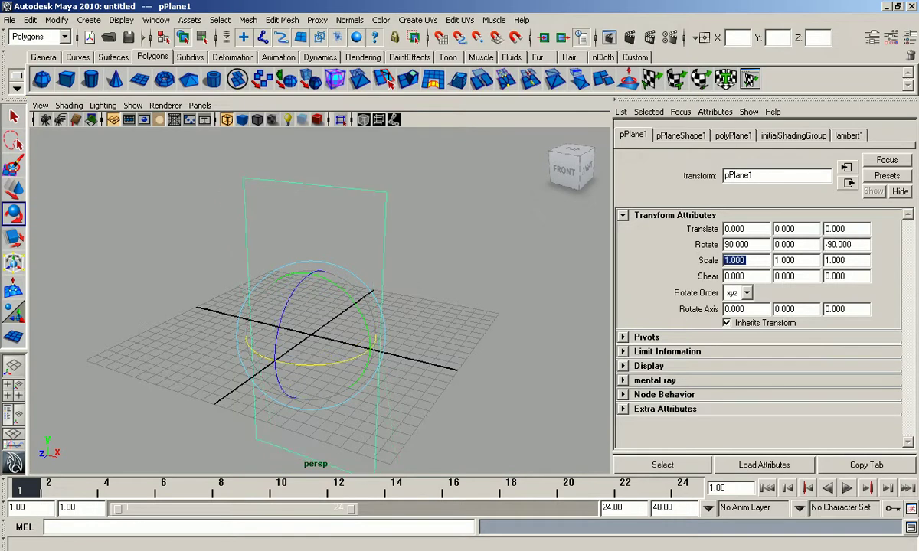
- Give the plane 33 by 16 subdivisions and raise it to about 13.4 on Y
click(732, 138)
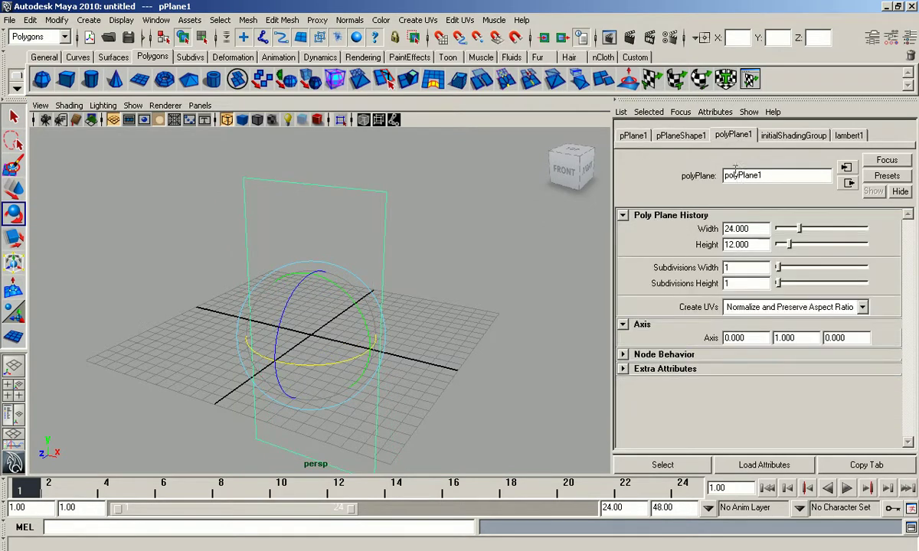
mouse_move(779, 270)
mouse_down()
mouse_move(830, 270)
mouse_move(817, 269)
mouse_move(827, 283)
mouse_move(804, 285)
mouse_move(835, 270)
mouse_up()
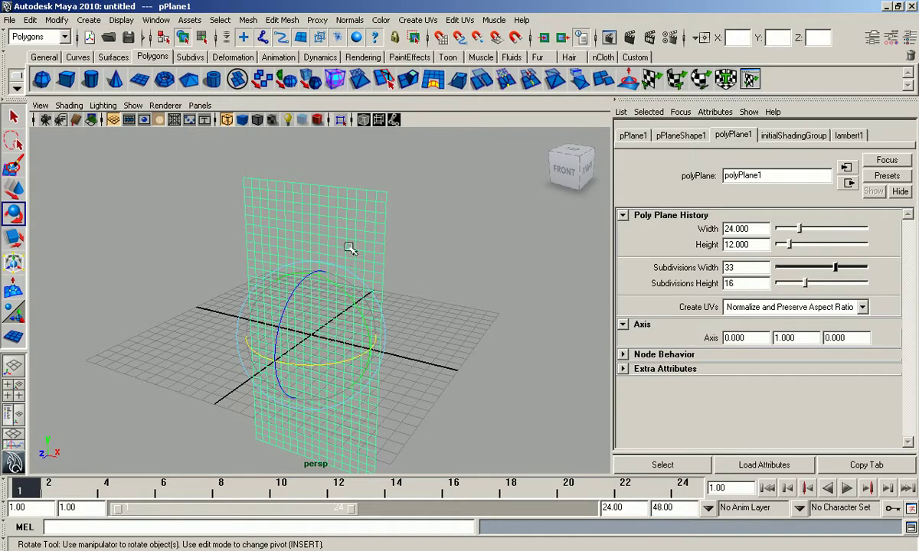
key(q)
key(w)
drag(295, 268, 331, 172)
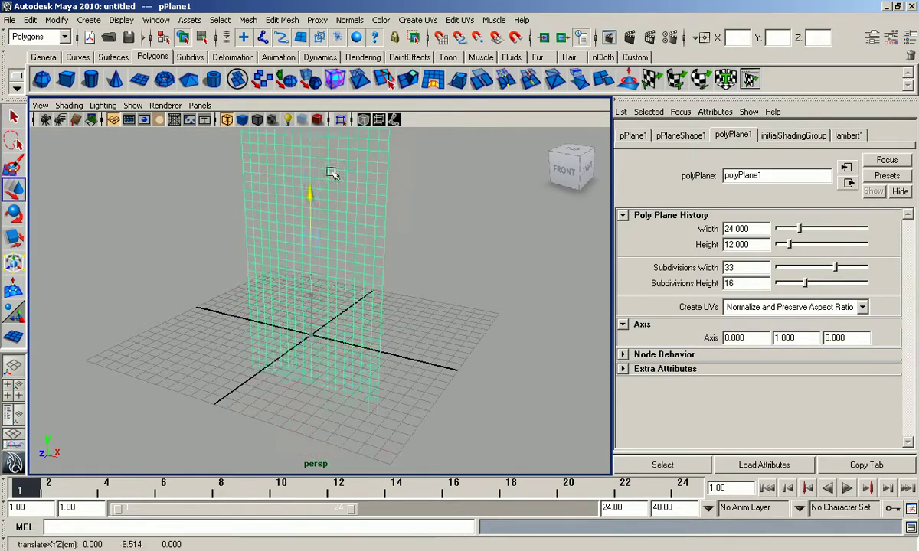
scroll(307, 252, down, 3)
key(q)
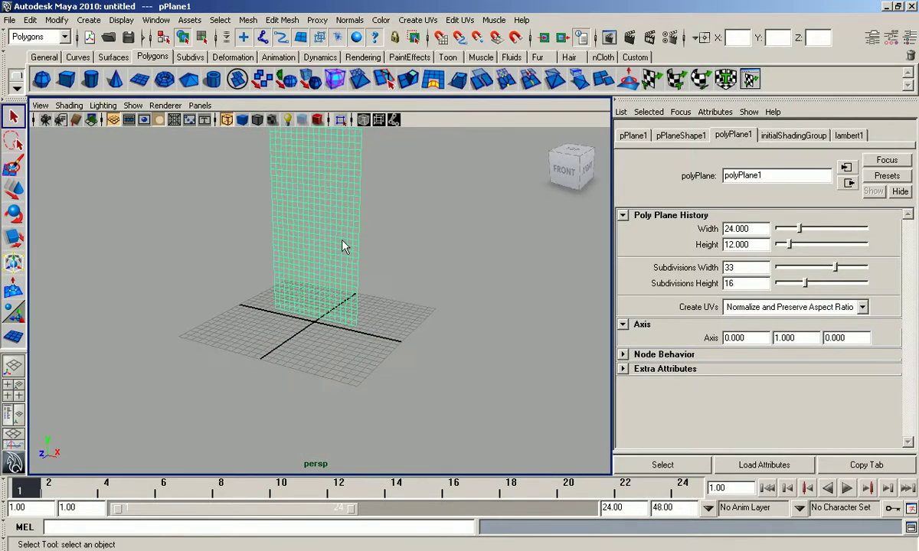
scroll(342, 247, up, 2)
key(w)
drag(319, 264, 318, 249)
key(q)
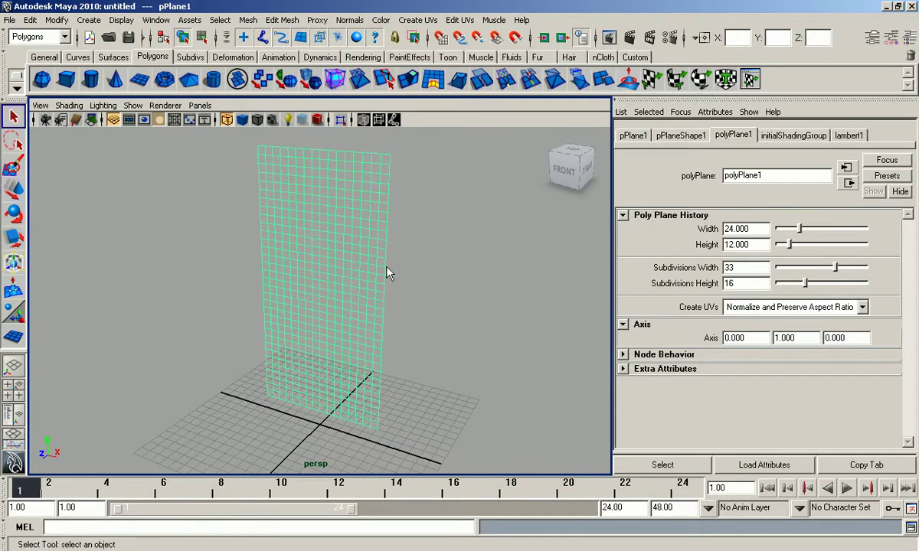
alt+drag(381, 281, 360, 291)
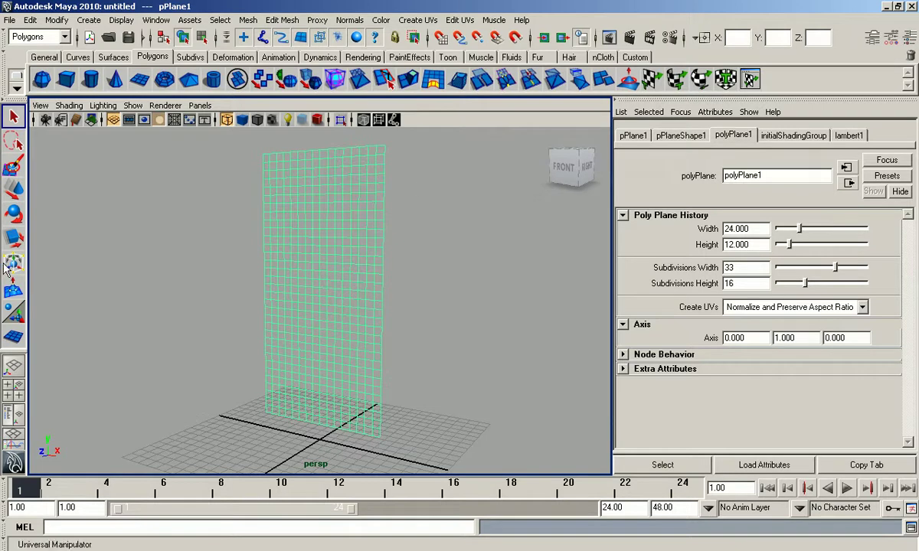
- Freeze pPlane1's transformations, delete its construction history, and switch to the nCloth shelf
click(89, 20)
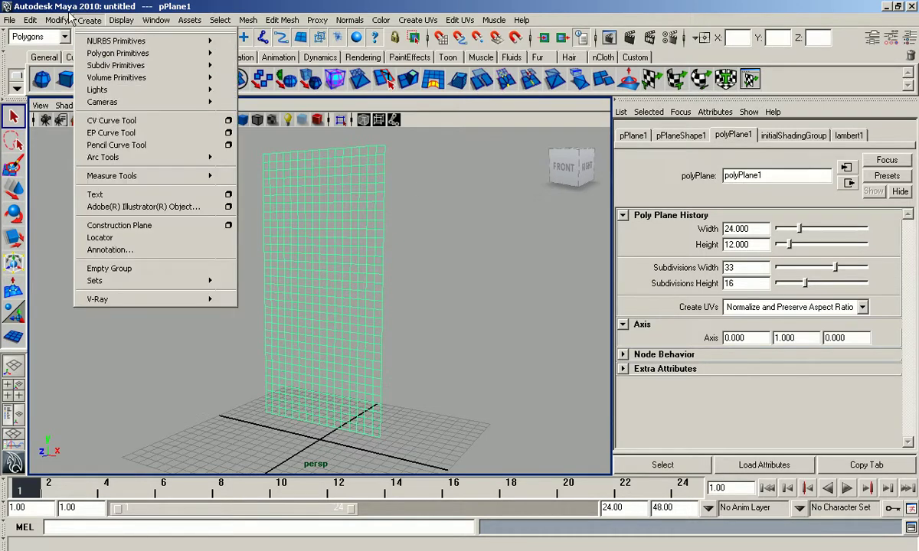
click(66, 63)
click(31, 20)
mouse_move(60, 170)
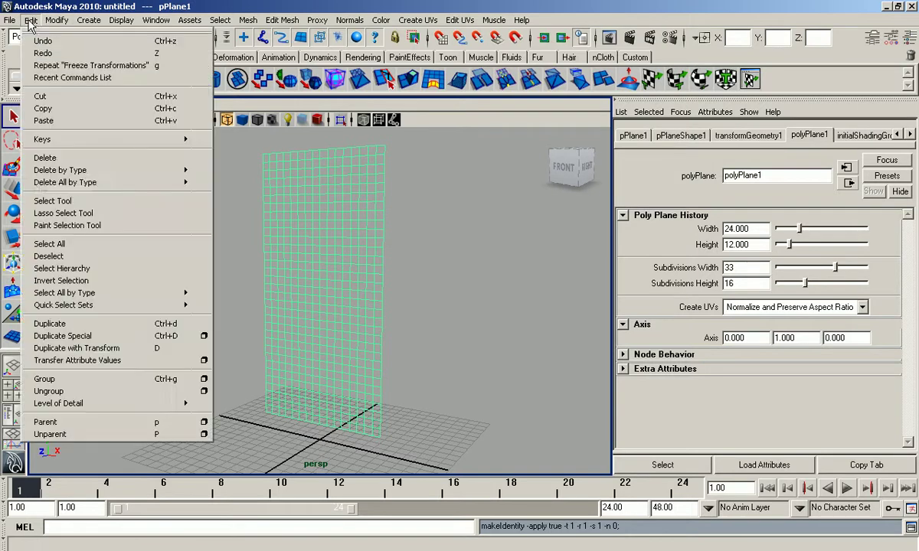
click(234, 179)
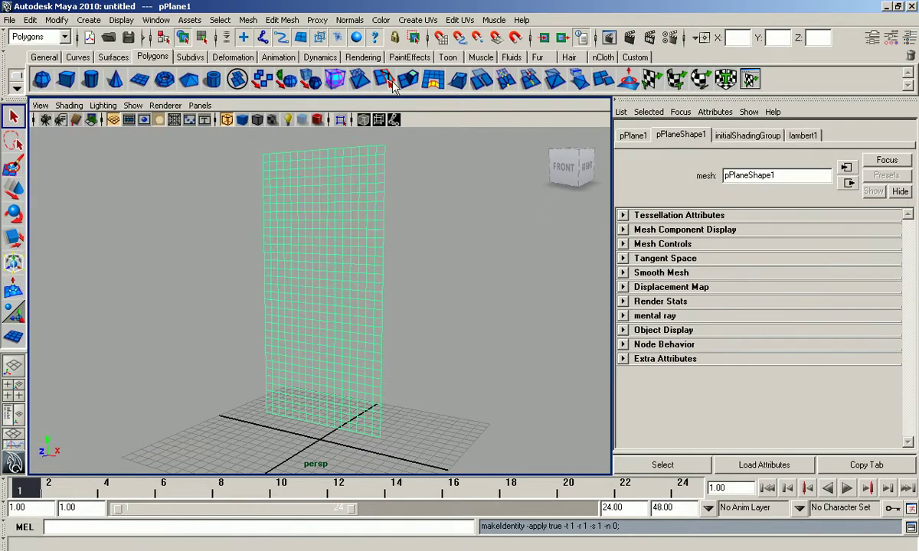
click(600, 57)
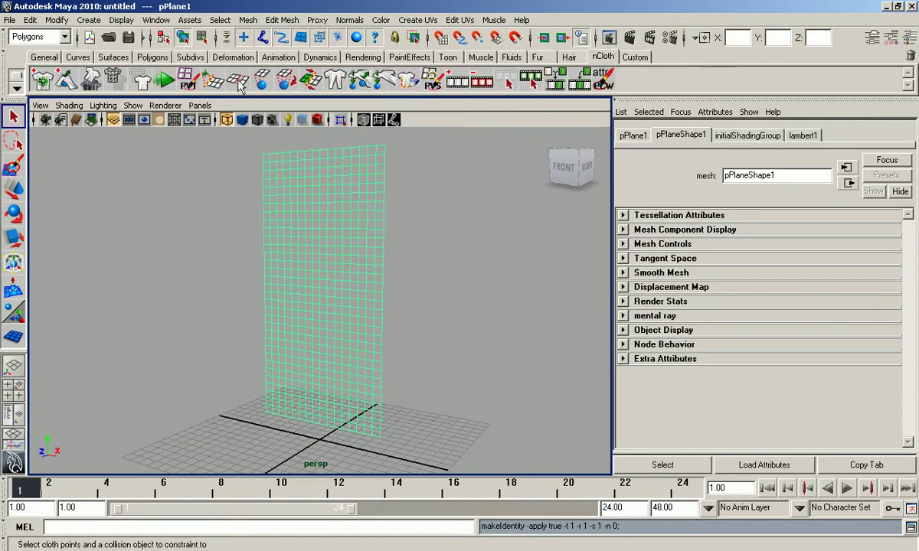
- Make the plane an nCloth and pin its top-left and top-right vertices with a Transform constraint
click(43, 79)
mouse_move(410, 303)
alt+mouse_down()
mouse_move(354, 235)
mouse_move(362, 237)
alt+mouse_up()
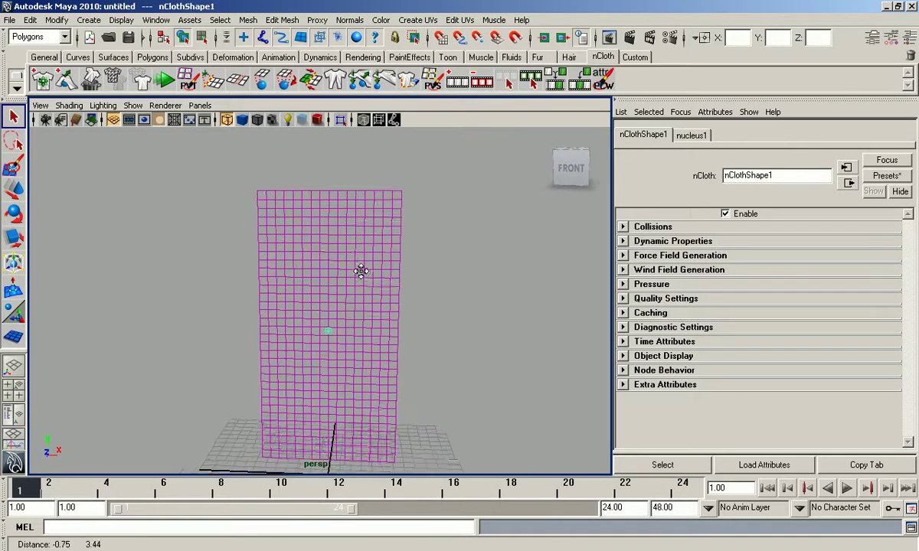
right_drag(306, 212, 268, 201)
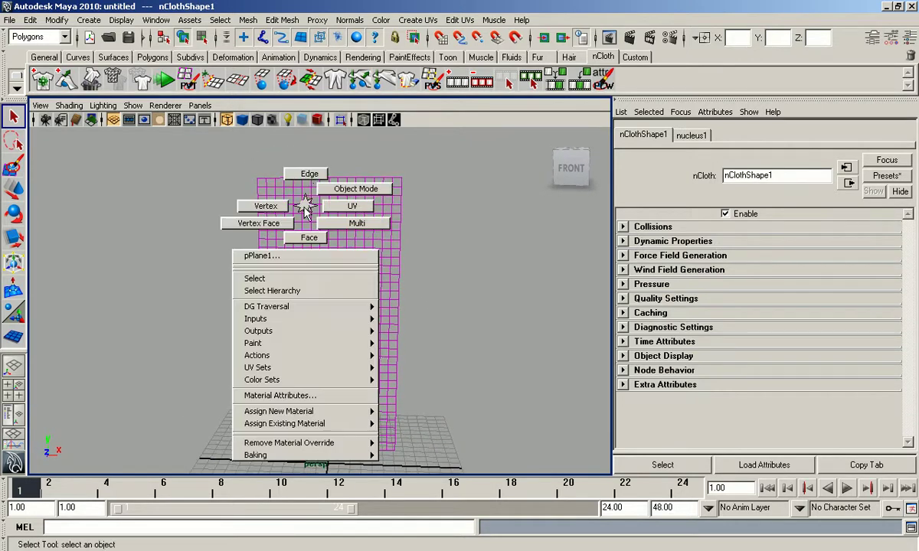
drag(241, 166, 279, 187)
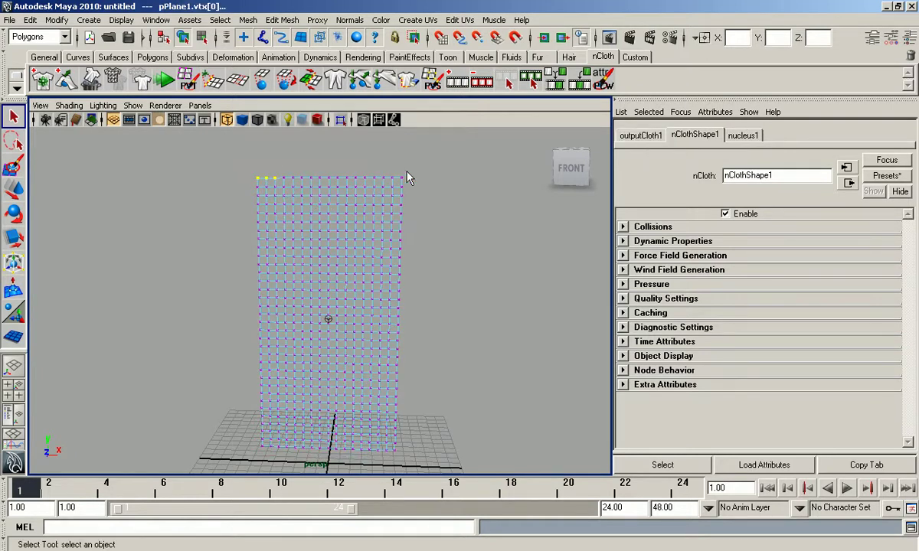
shift+drag(384, 186, 381, 185)
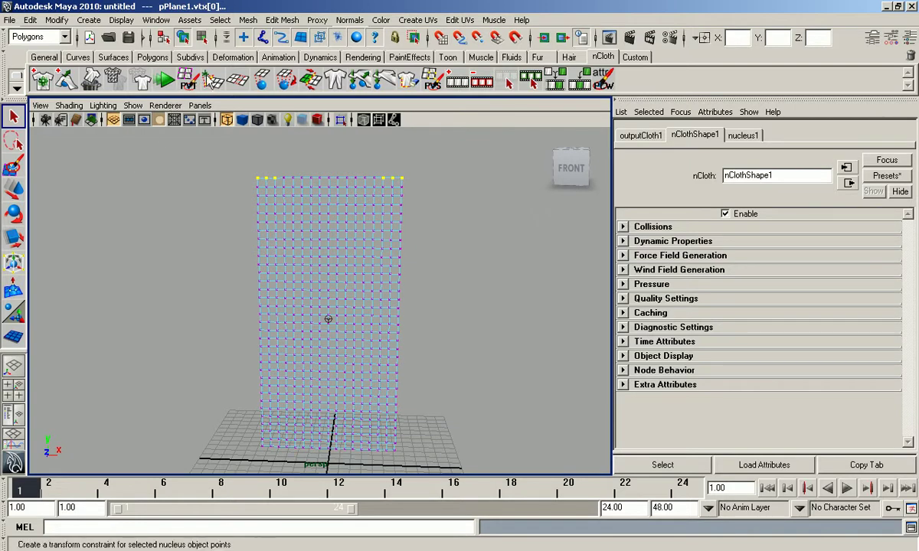
click(215, 81)
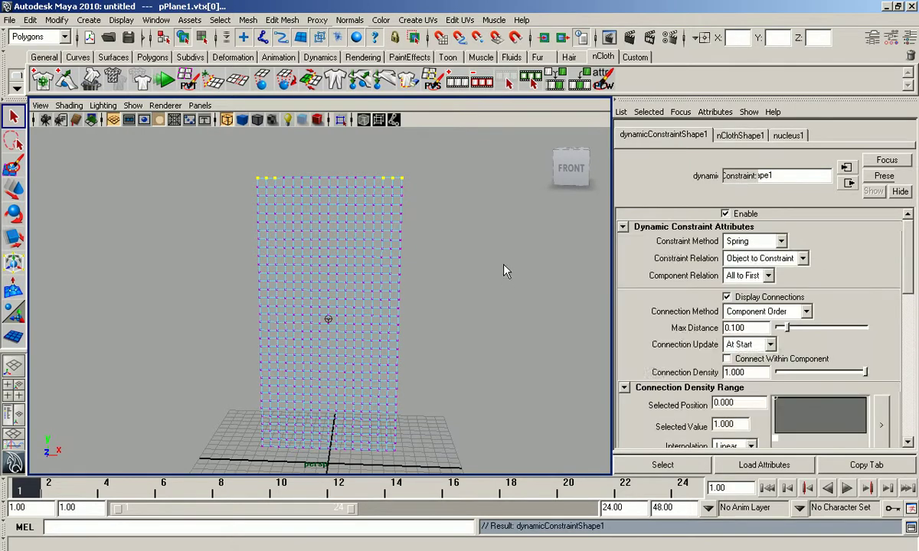
alt+drag(486, 295, 433, 280)
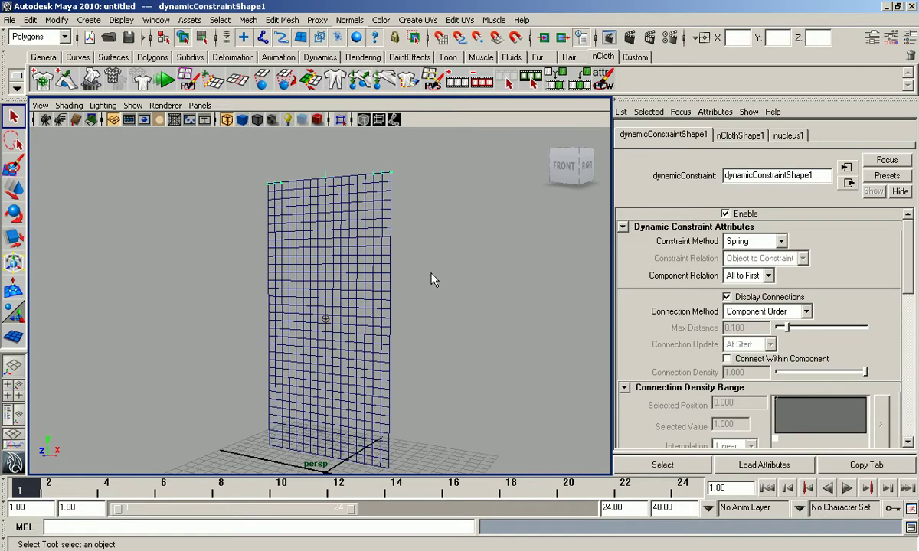
- Enable Use Plane on nucleus1, switch to smooth shaded display, and play the simulation
click(450, 244)
click(388, 254)
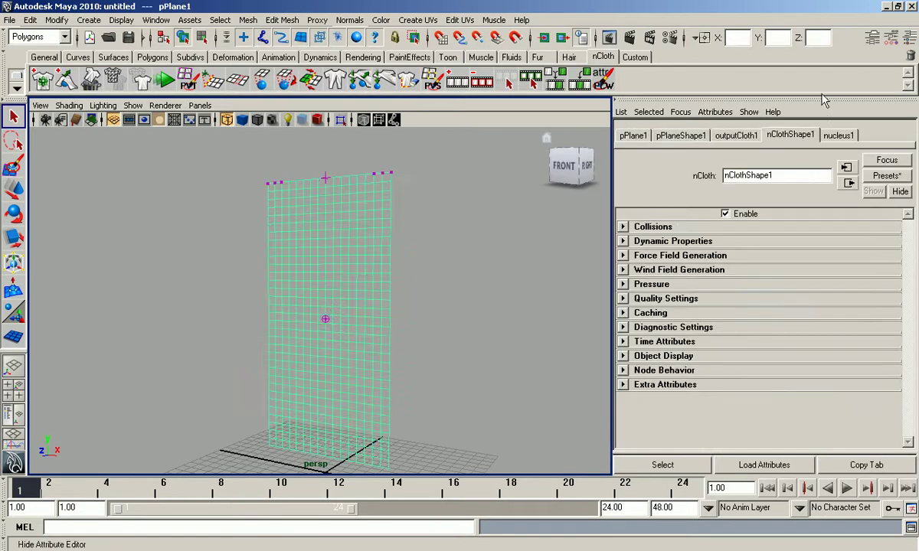
click(838, 136)
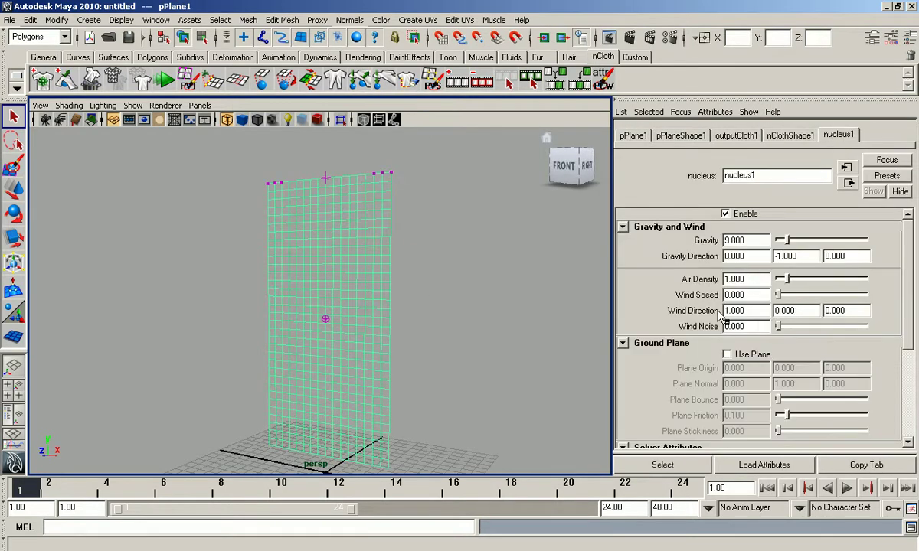
click(726, 353)
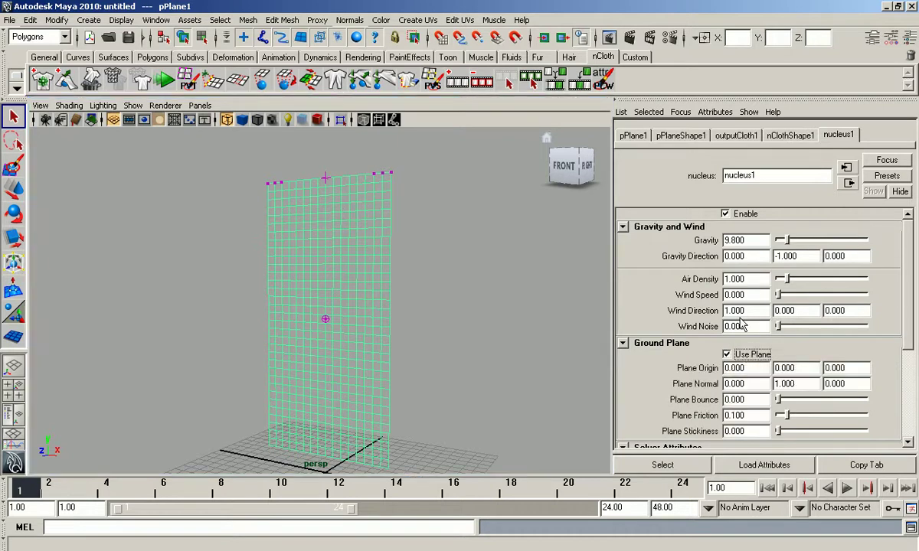
scroll(404, 269, down, 5)
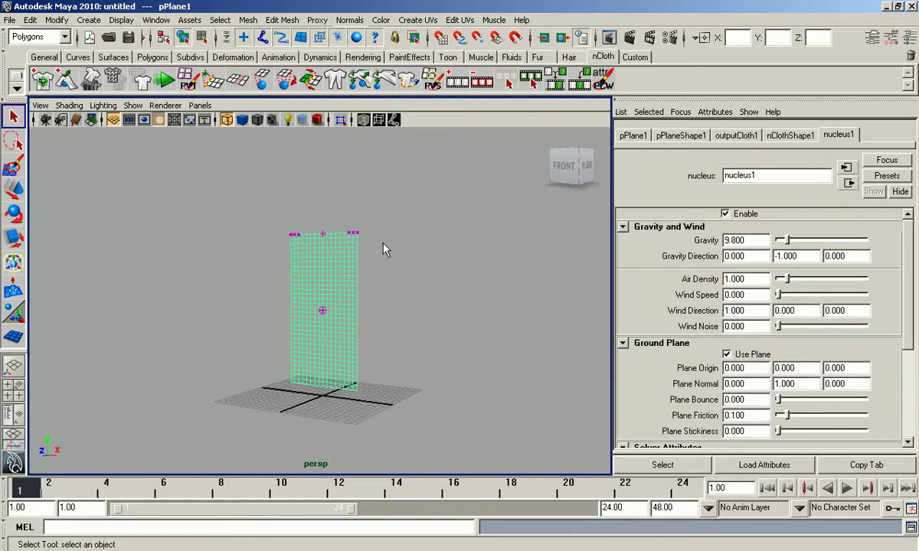
key(5)
scroll(364, 245, up, 3)
click(449, 373)
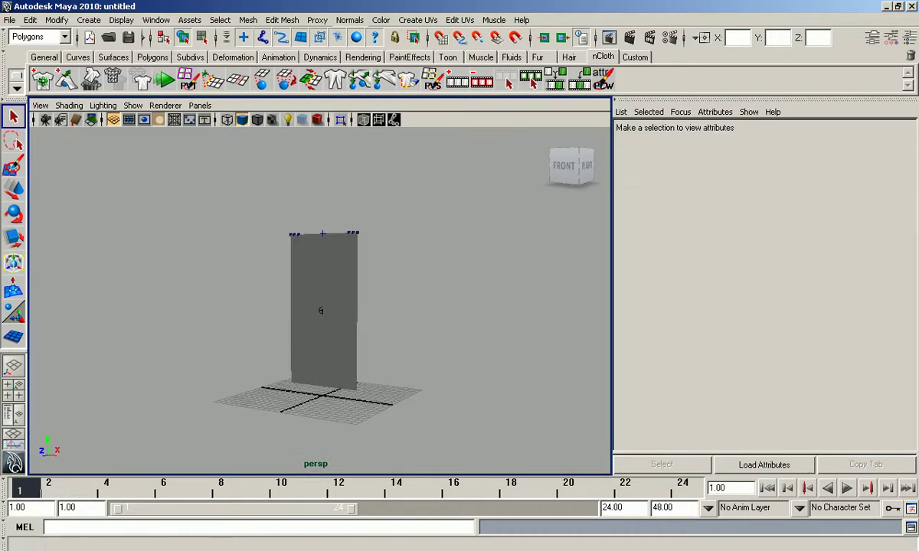
click(847, 488)
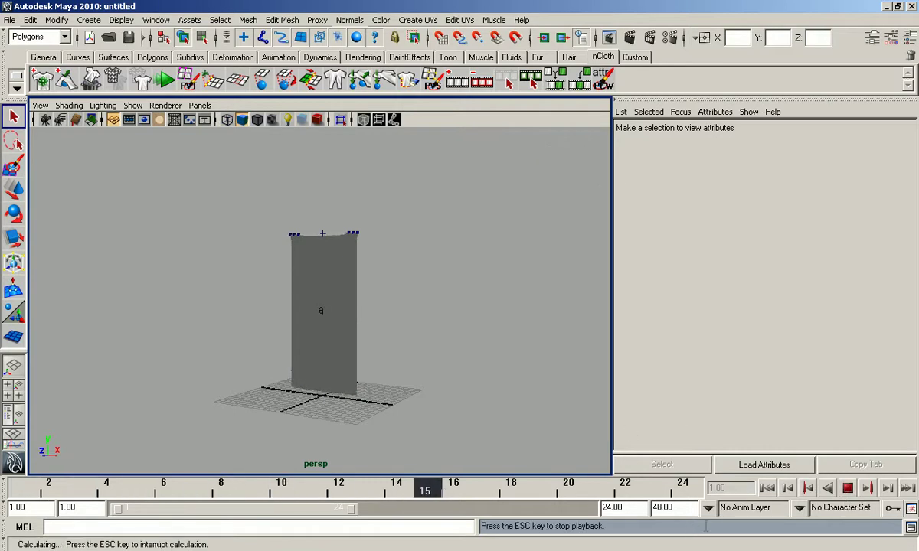
- Set the playback end to frame 200 and replay the simulation with the cloth selected
key(Escape)
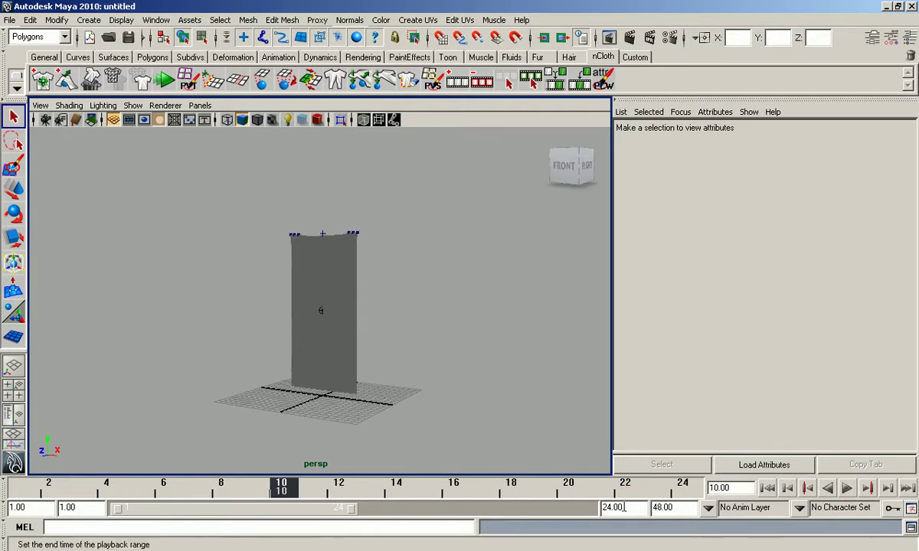
click(596, 487)
text(00)
key(Return)
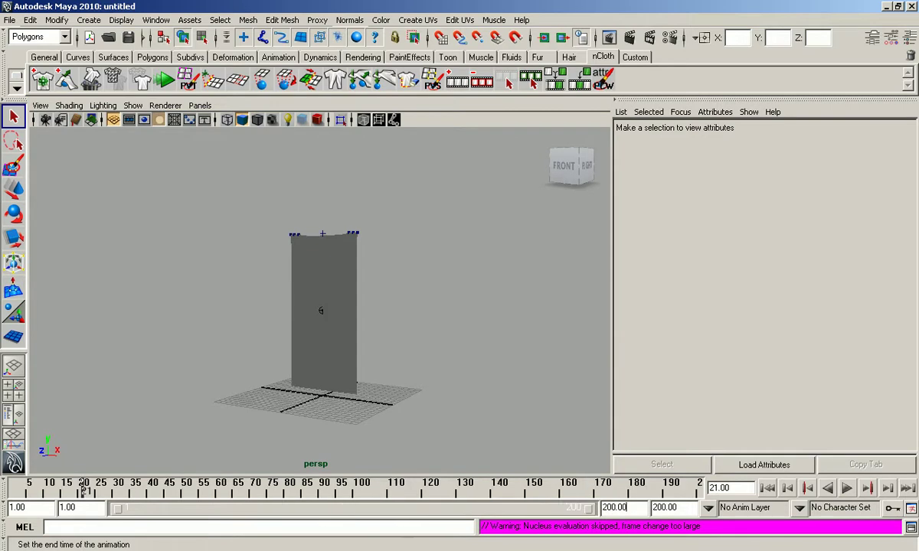
scroll(536, 383, up, 3)
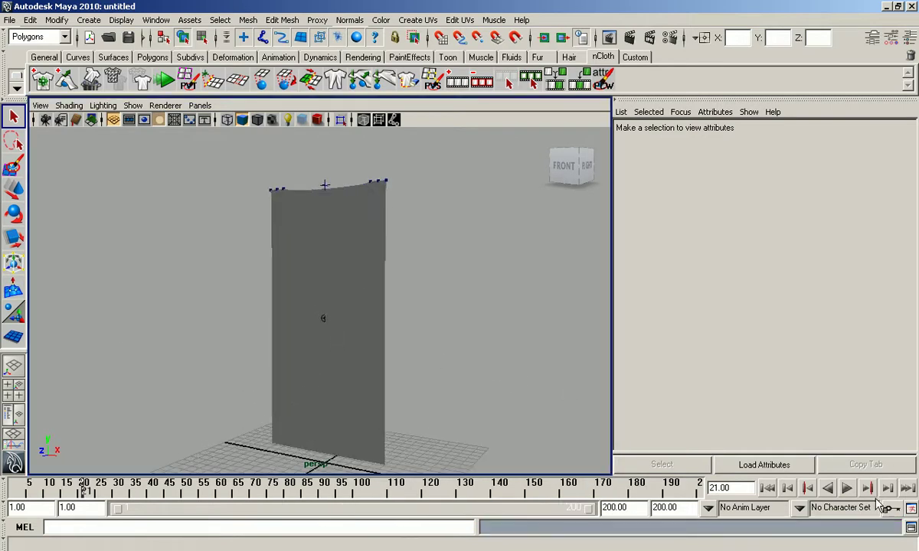
click(845, 488)
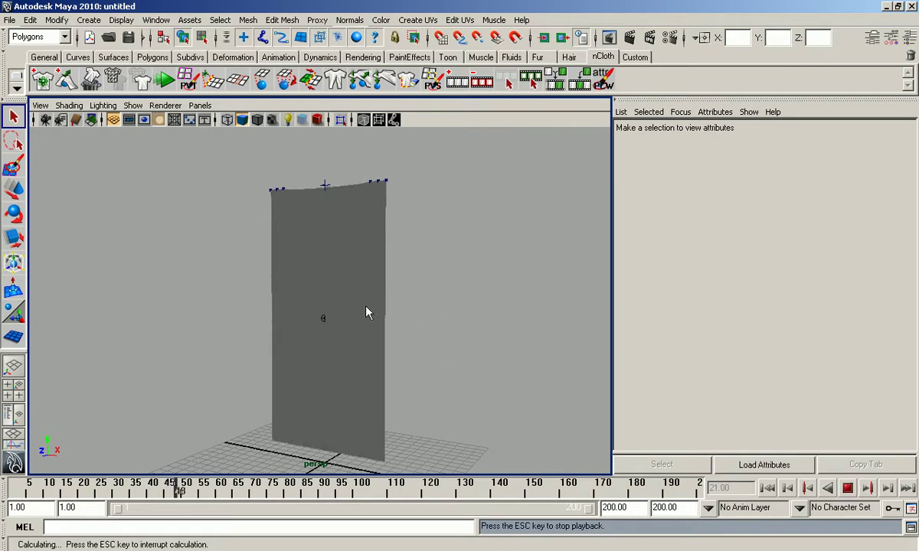
click(337, 321)
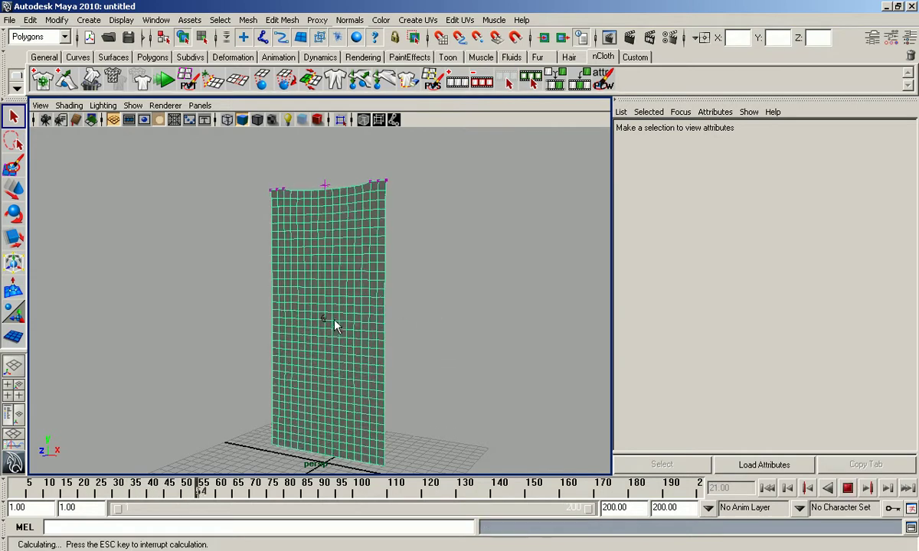
click(848, 488)
click(848, 489)
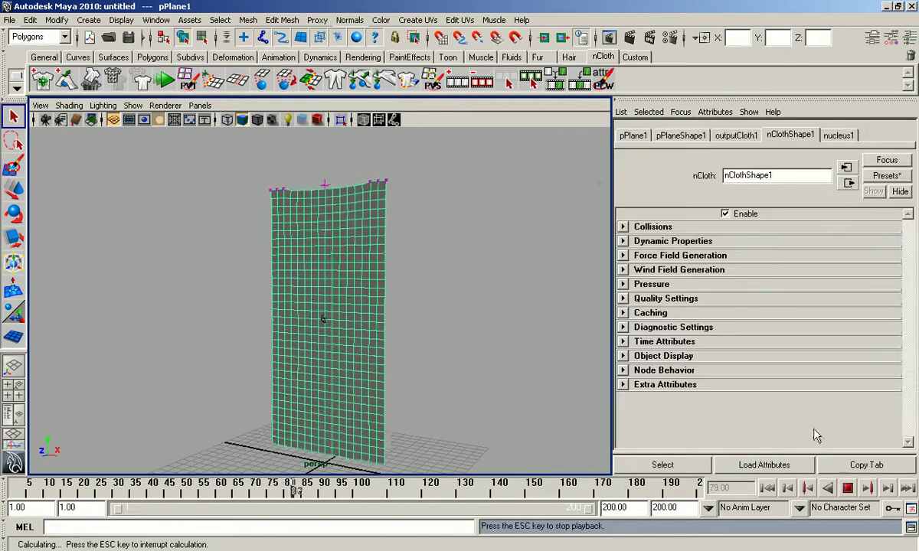
- Set Compression Resistance to 0 and Stretch Resistance to 19.836, then rewind to frame 1
click(639, 241)
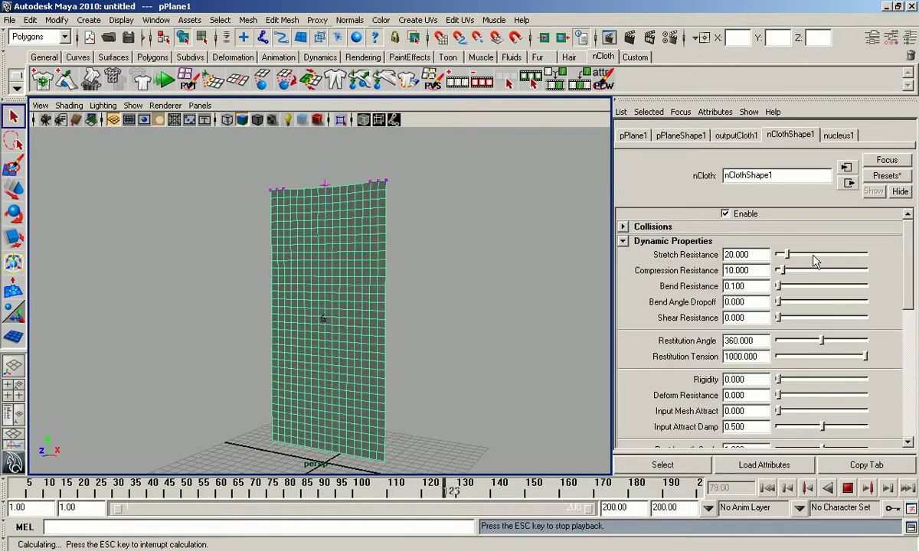
drag(787, 255, 784, 258)
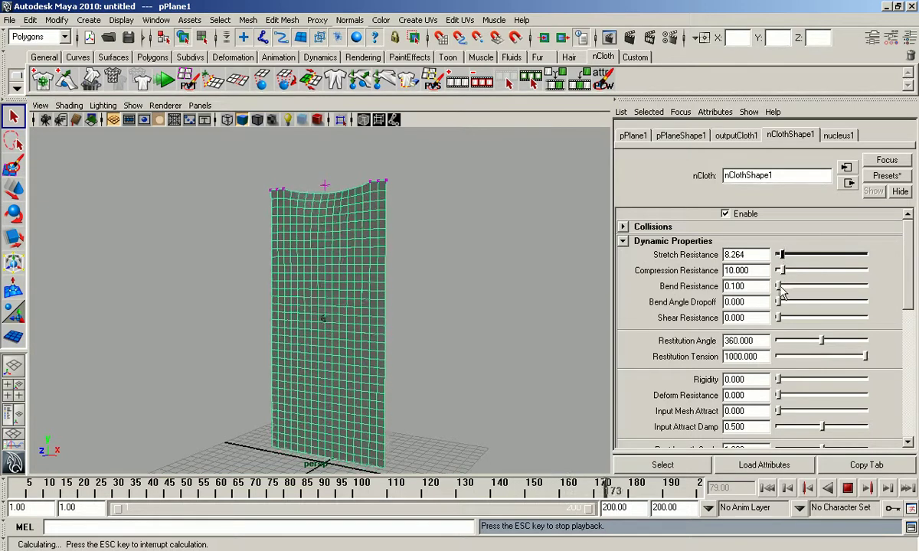
drag(782, 273, 780, 274)
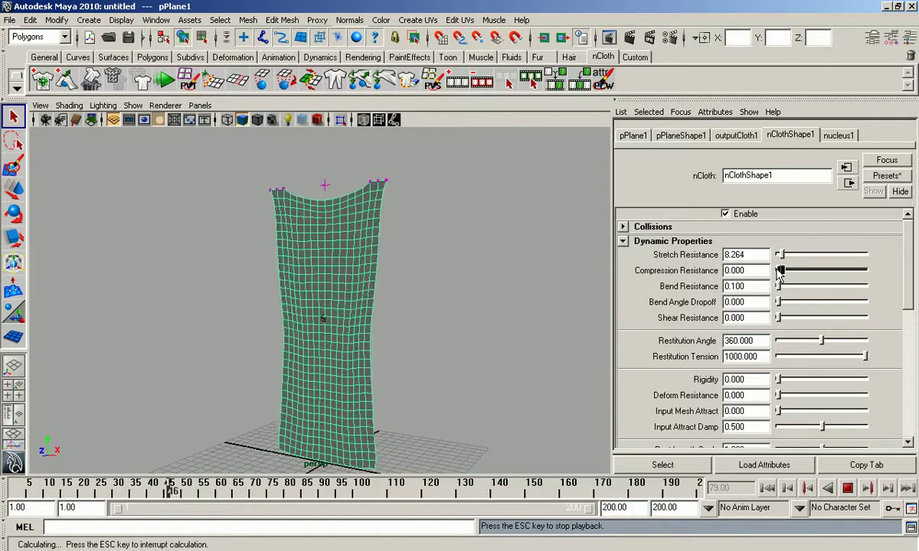
drag(780, 258, 779, 258)
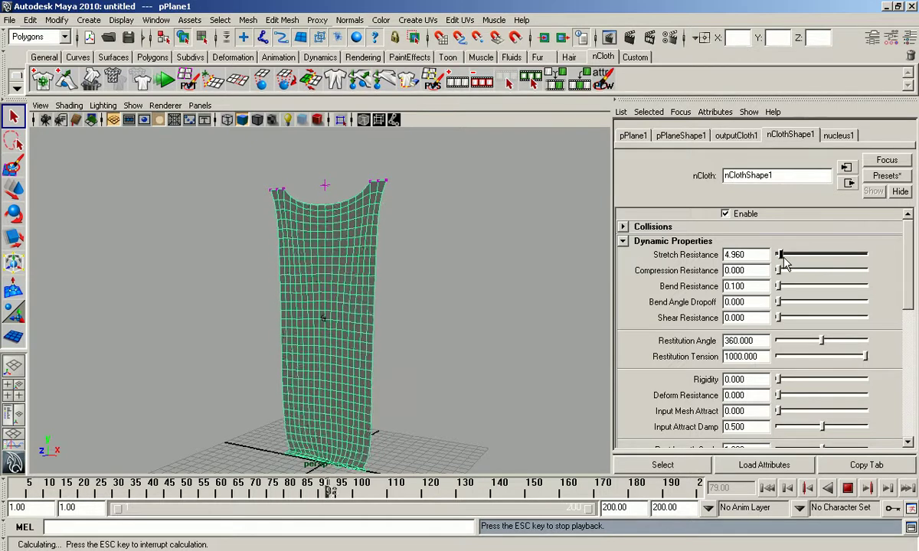
drag(780, 258, 790, 261)
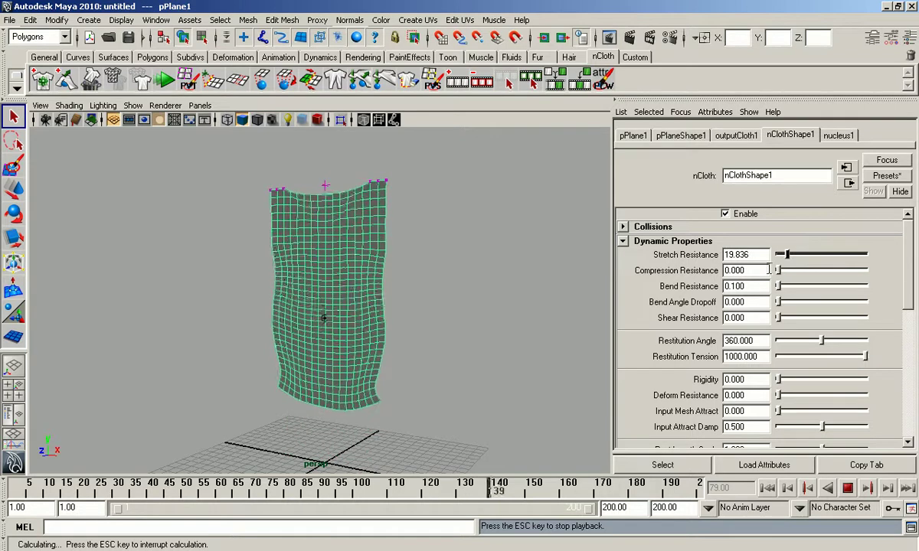
click(848, 488)
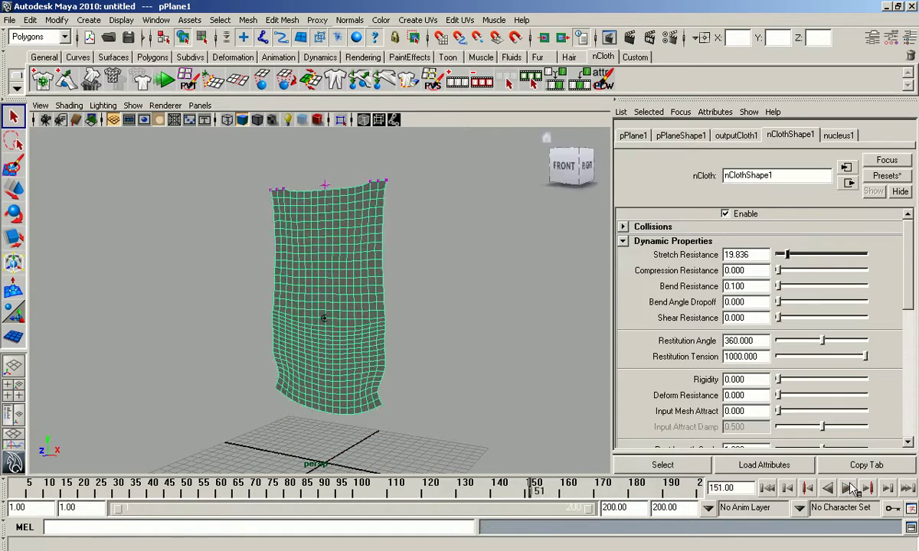
click(766, 487)
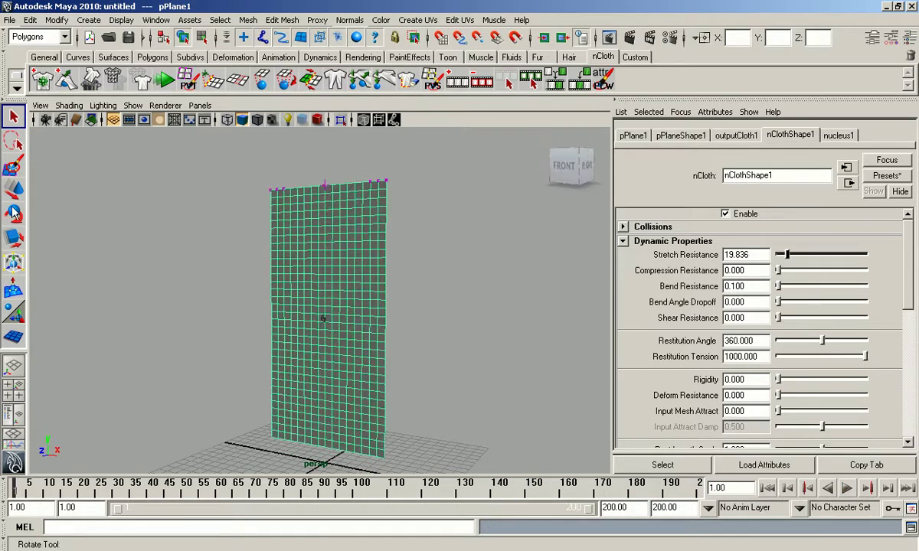
- Paint-select a diagonal band of vertices across the plane and weld them with a constraint
click(11, 170)
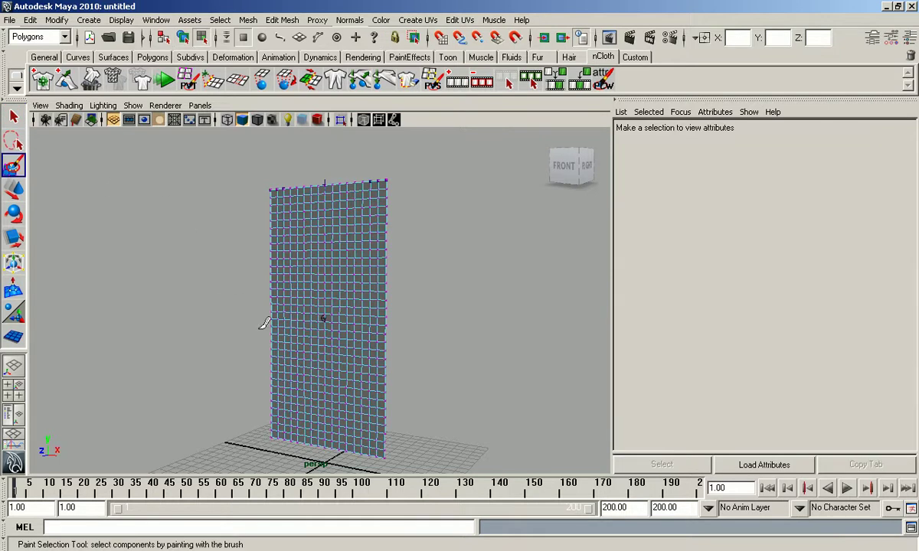
mouse_move(300, 309)
mouse_down()
mouse_move(335, 286)
mouse_move(368, 288)
mouse_up()
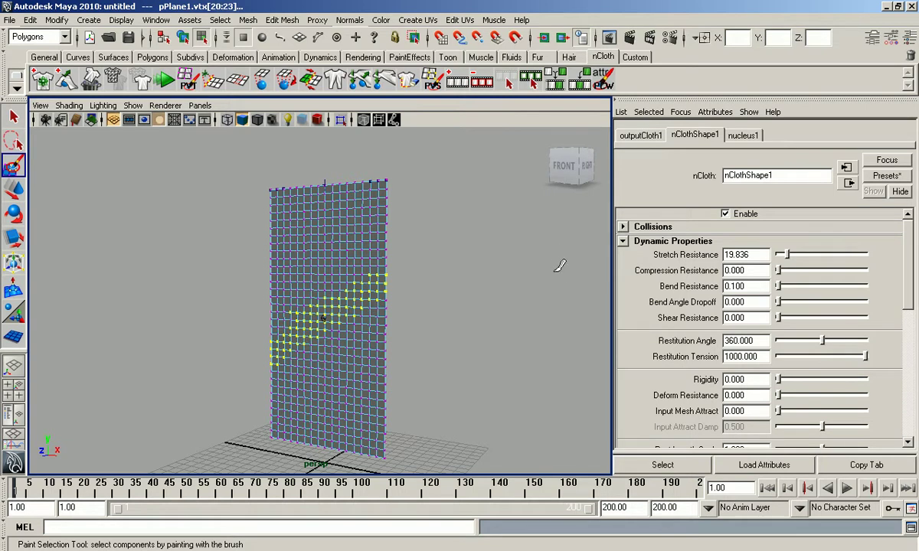
click(310, 79)
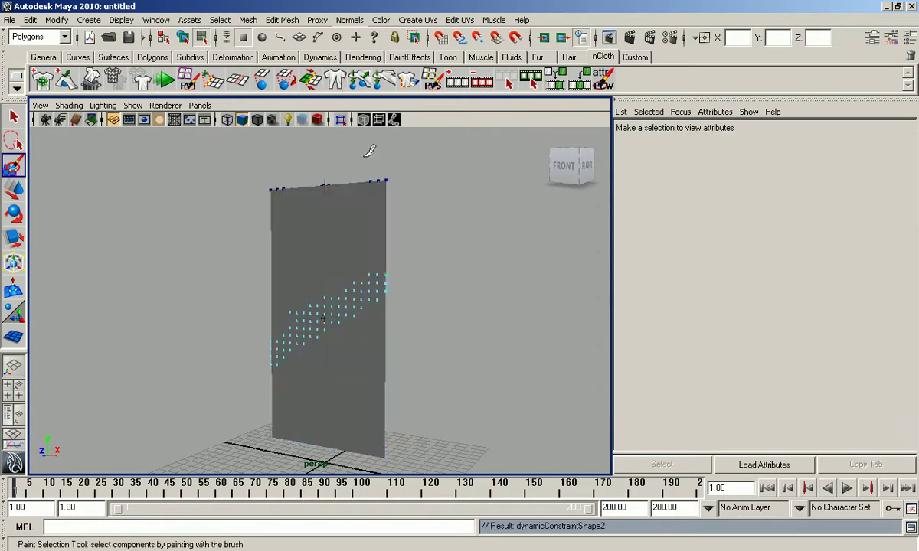
- Return to object mode and play the simulation, stopping at frame 92
click(13, 116)
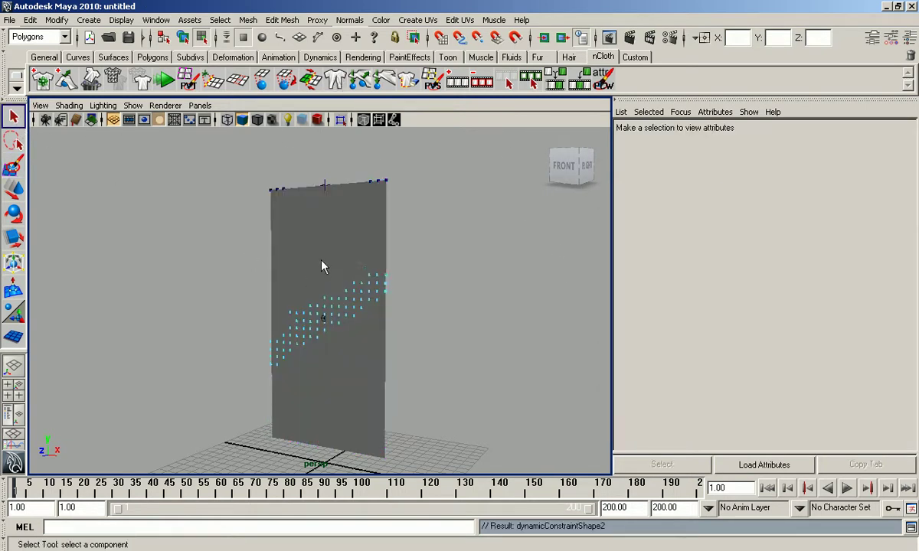
click(490, 290)
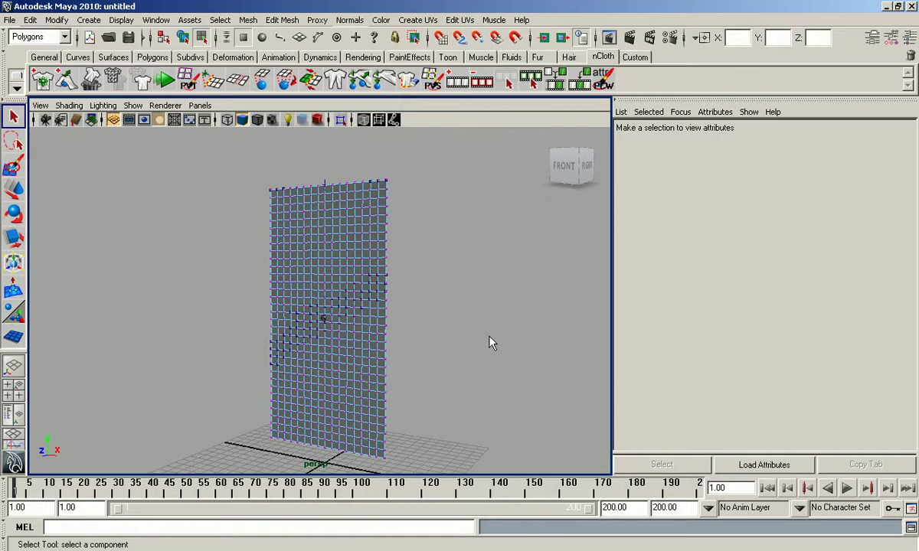
right_drag(360, 245, 406, 228)
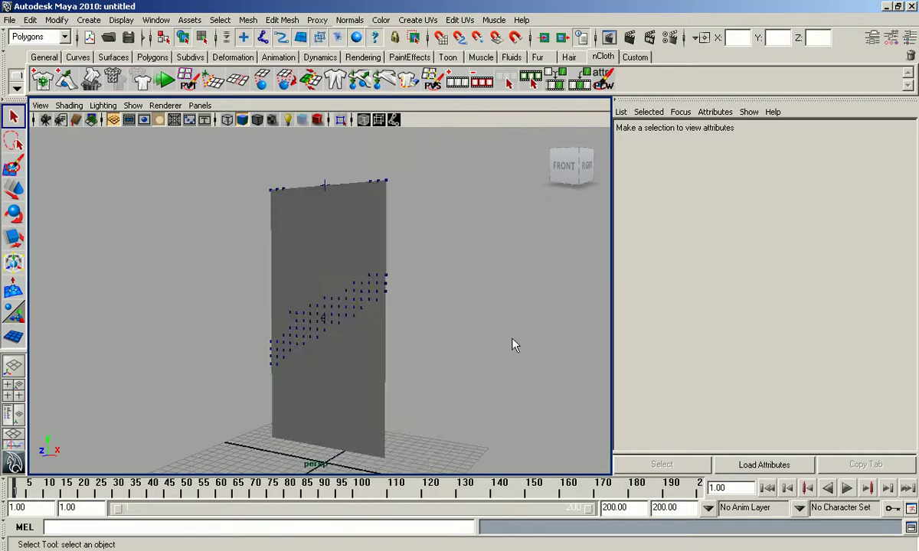
click(846, 488)
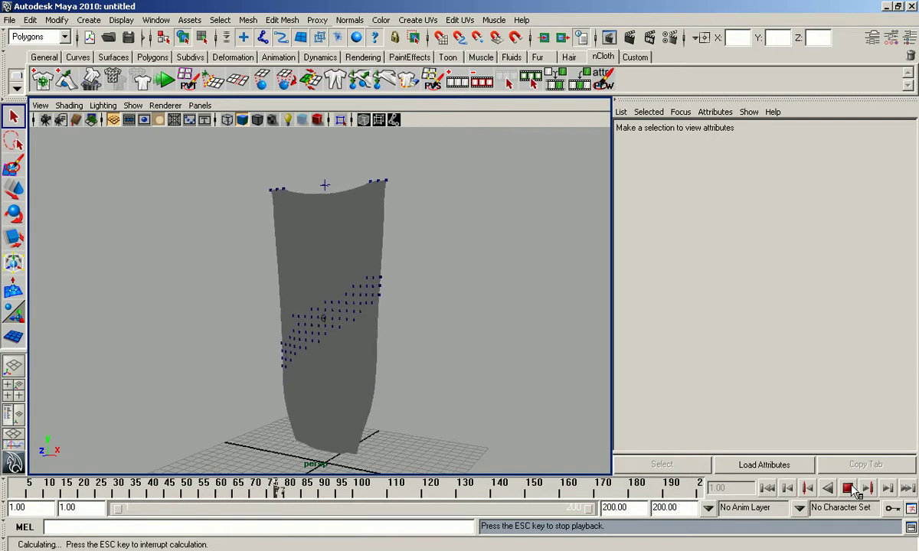
click(850, 488)
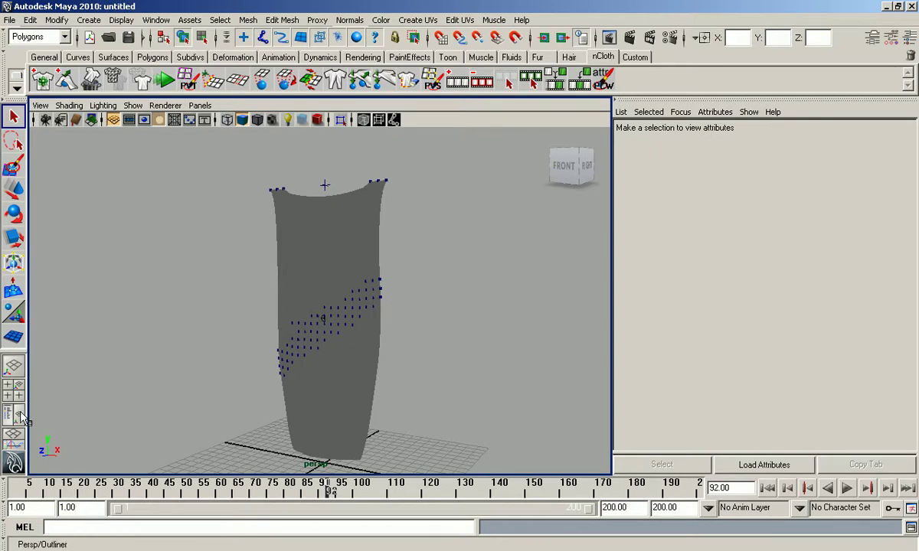
- Select dynamicConstraint2 in the Outliner, lower its Strength to 8.264, and replay from frame 1
click(20, 414)
click(108, 227)
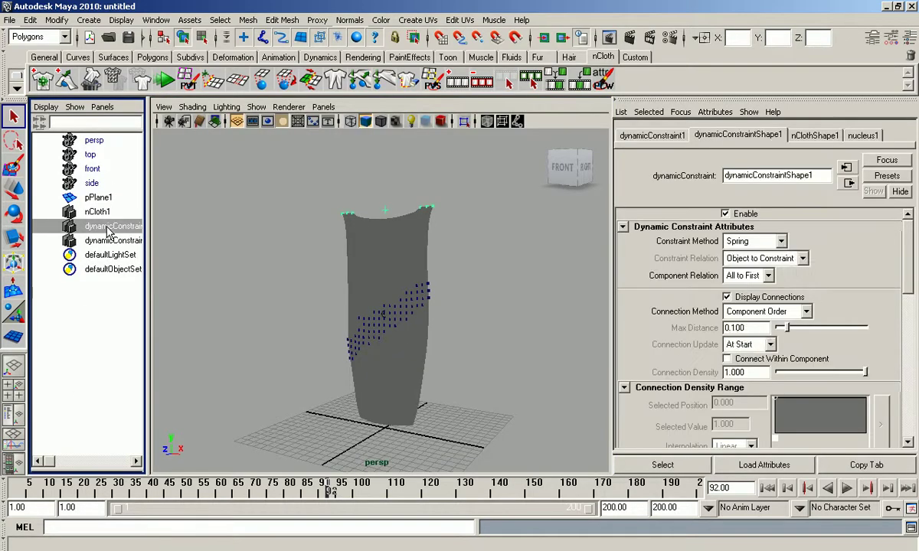
click(111, 241)
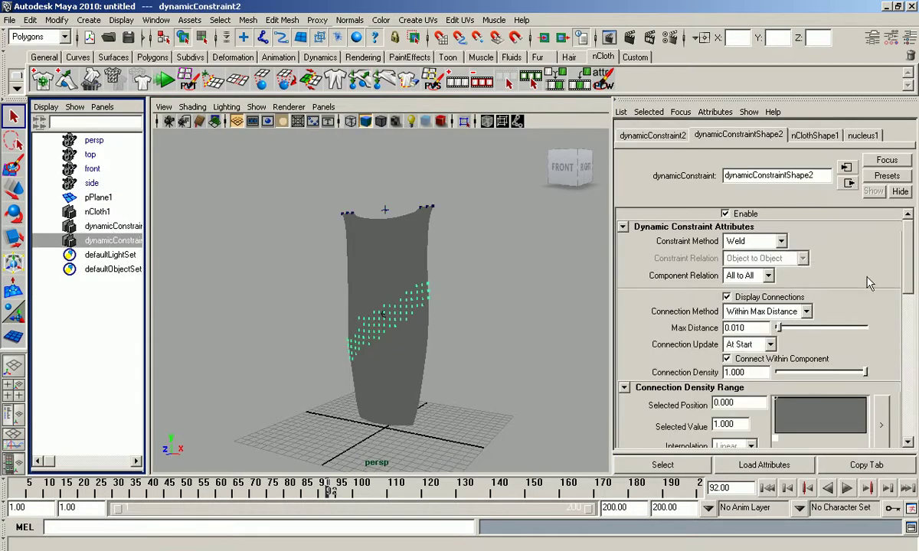
drag(907, 261, 907, 321)
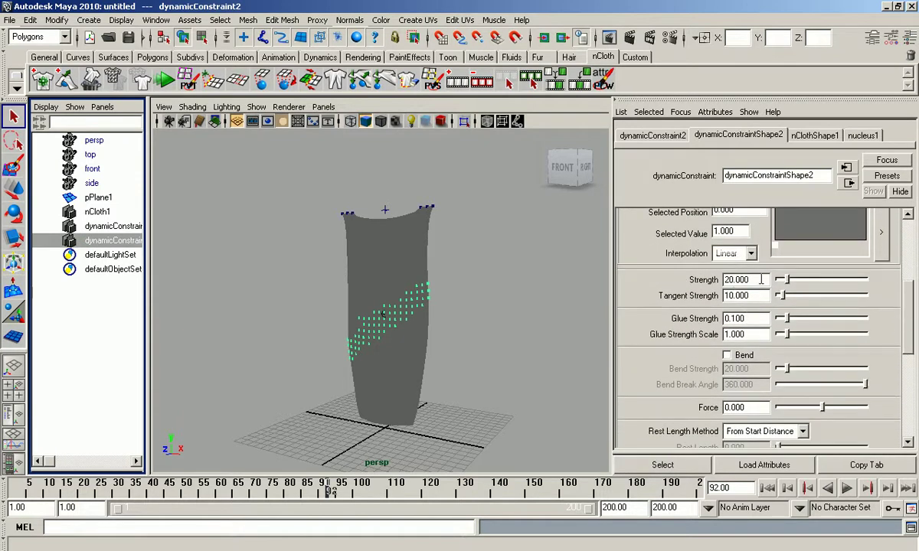
drag(788, 284, 784, 282)
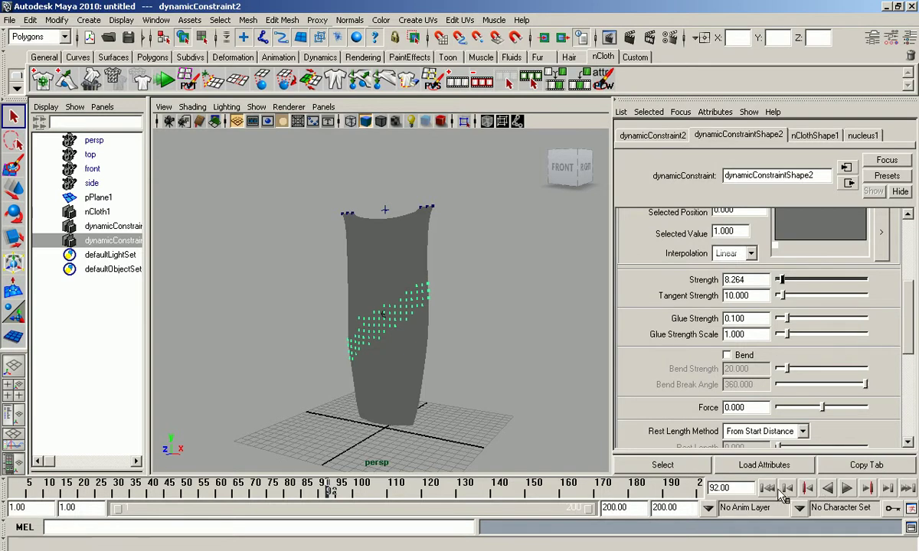
click(825, 489)
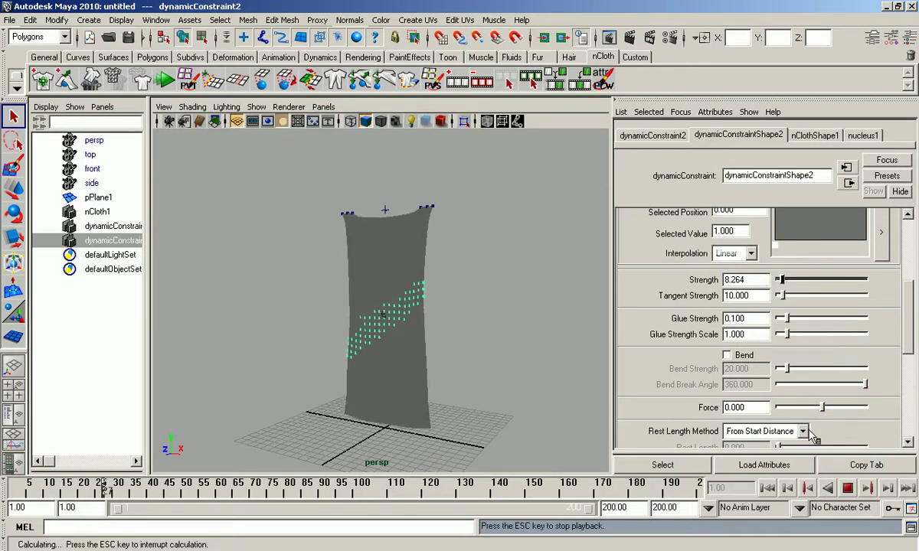
- Lower Tangent Strength to 3.304 and Glue Strength Scale to 0.413, then rewind to frame 1
drag(787, 295, 781, 301)
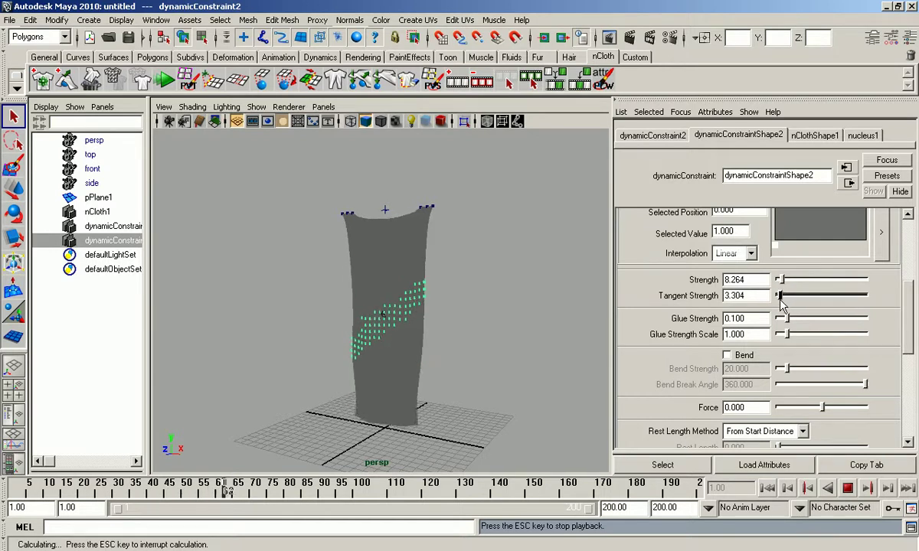
drag(789, 340, 782, 341)
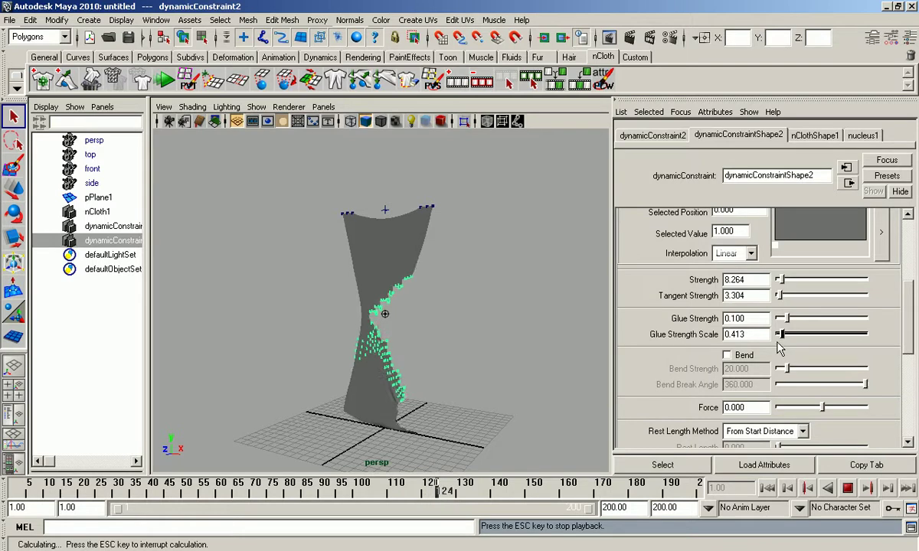
click(387, 252)
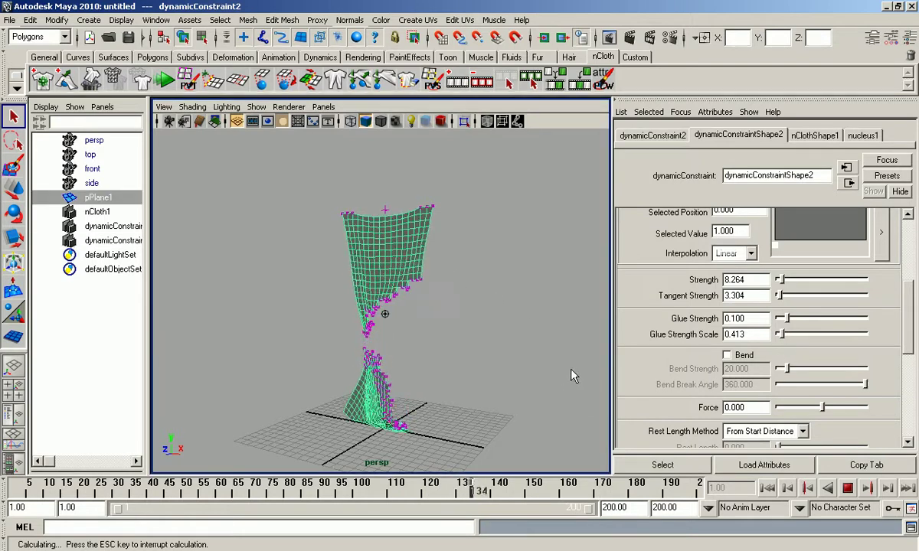
click(848, 488)
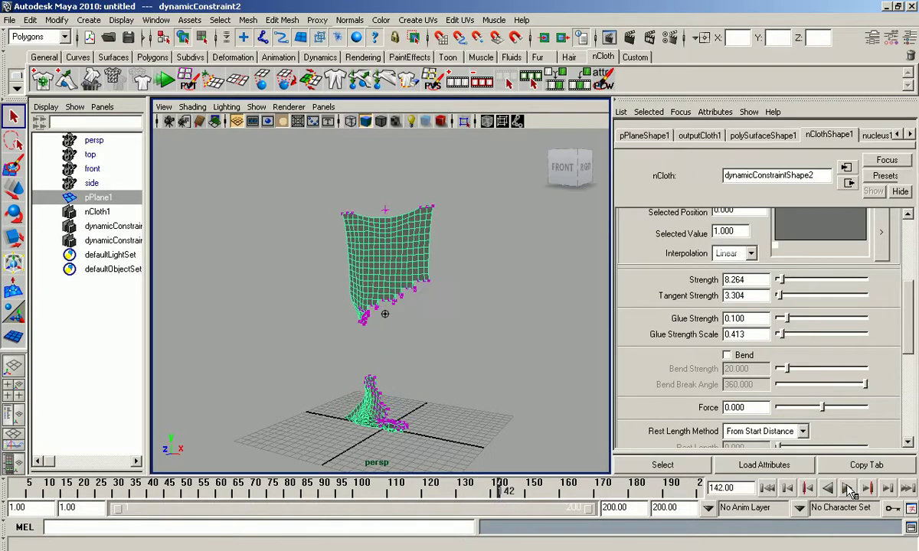
click(768, 488)
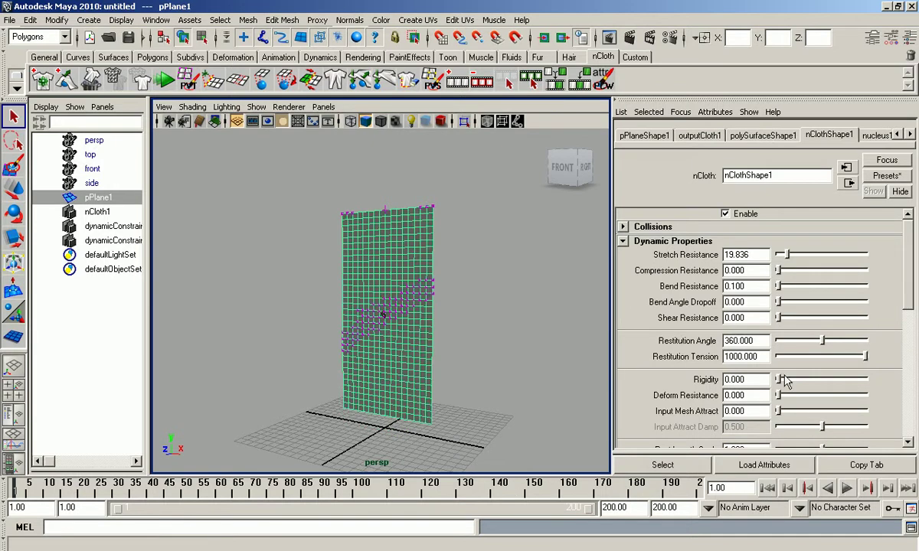
- Raise the weld's Glue Strength Scale to 0.909, test to frame 44, and rewind
click(101, 241)
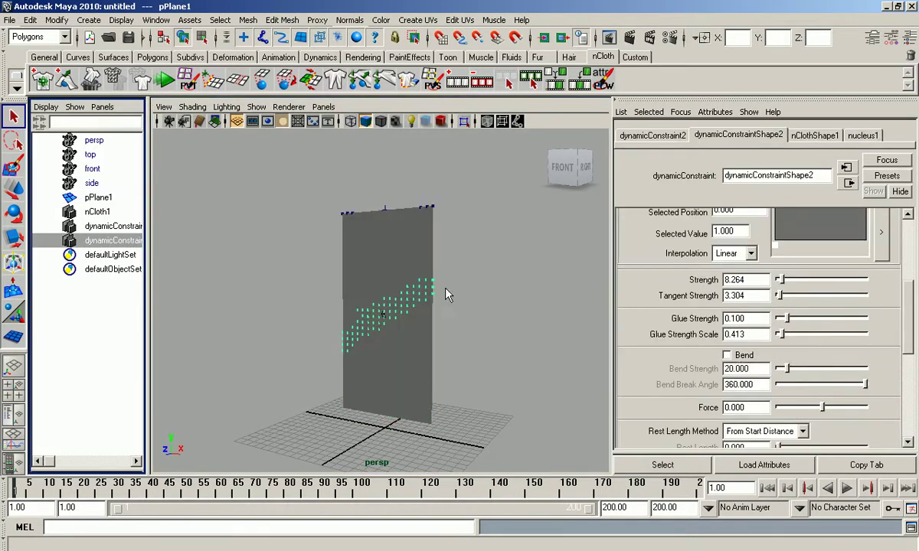
drag(782, 338, 783, 337)
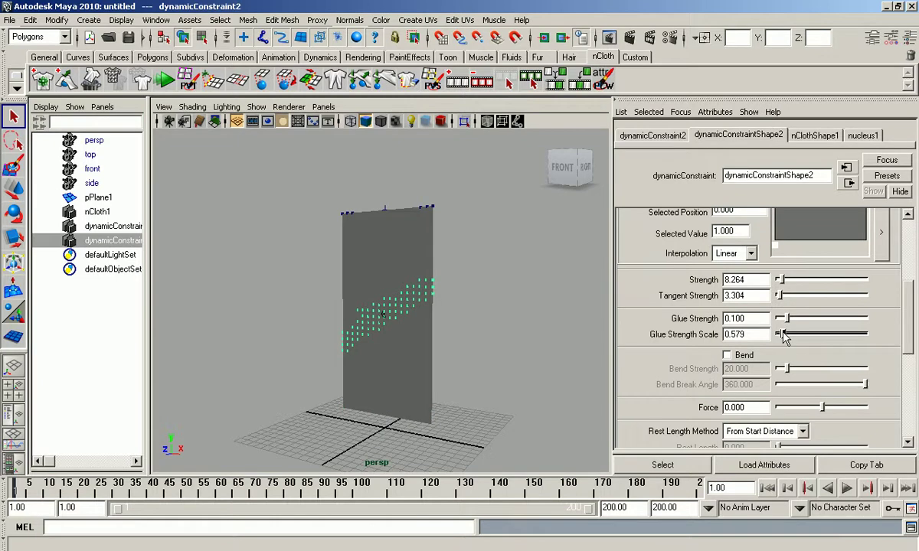
click(847, 489)
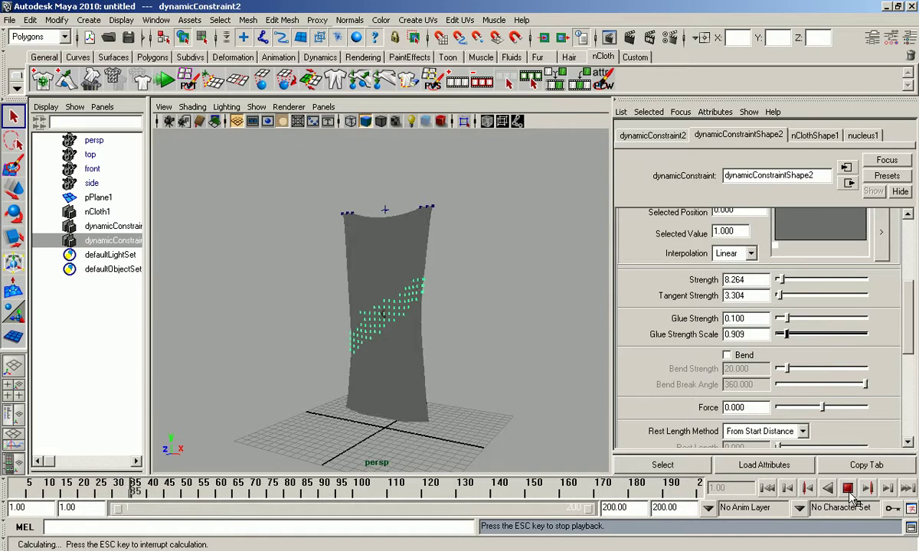
click(848, 490)
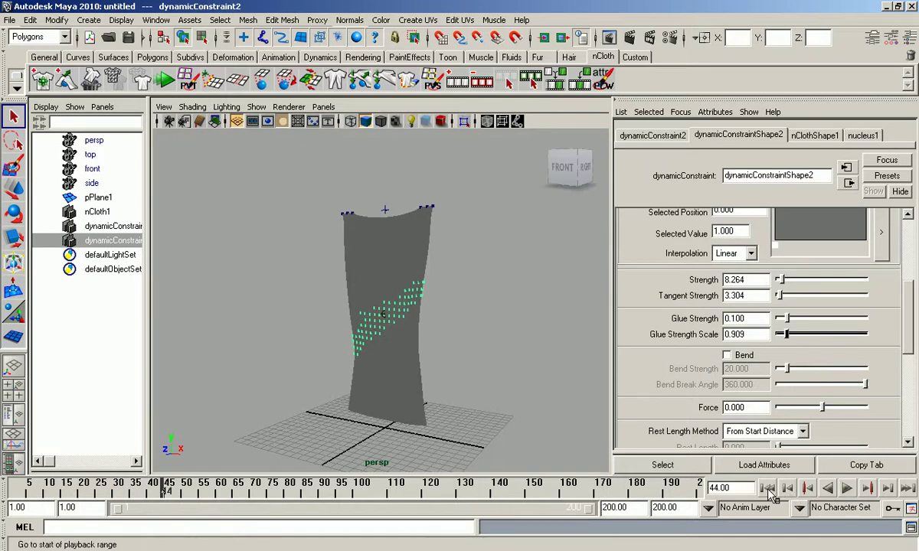
click(768, 491)
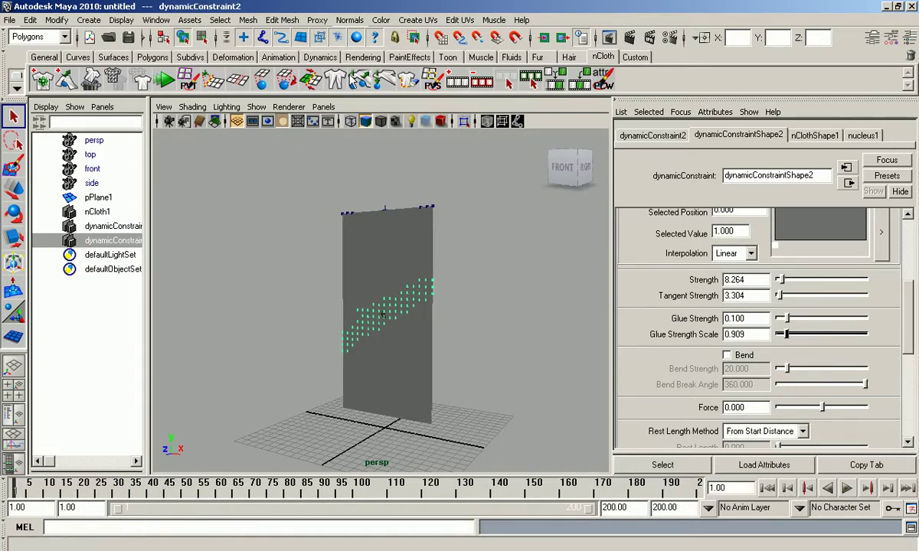
- Create a polygon sphere on the grid and lift it beside the cloth plane at weld-band height
click(153, 57)
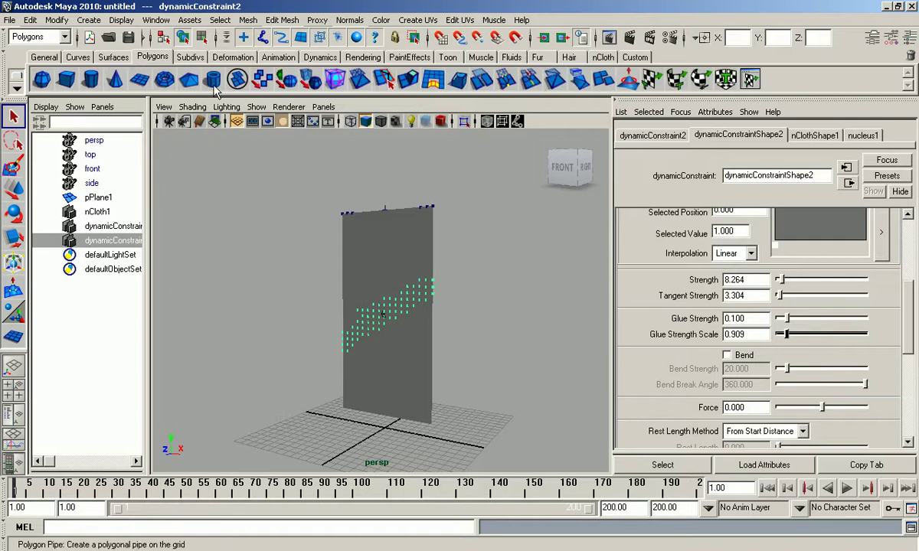
click(42, 80)
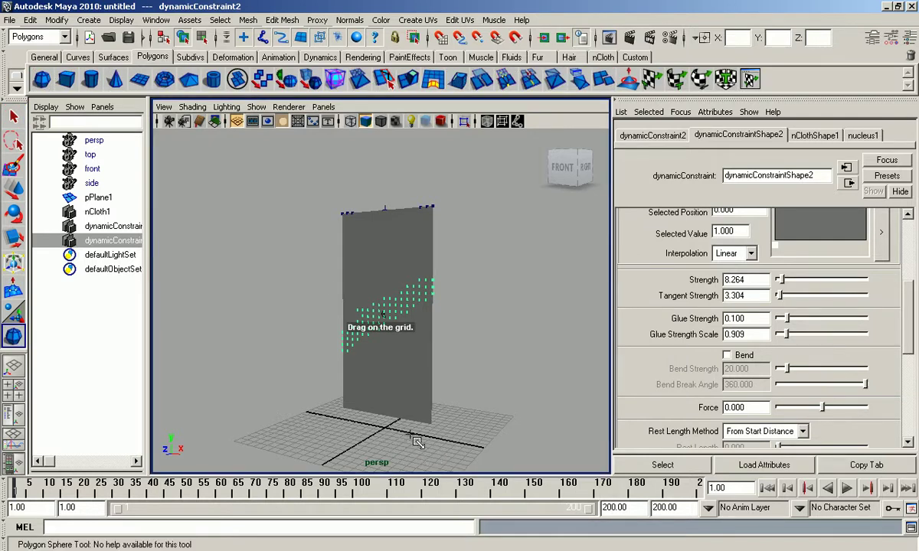
alt+drag(440, 375, 418, 387)
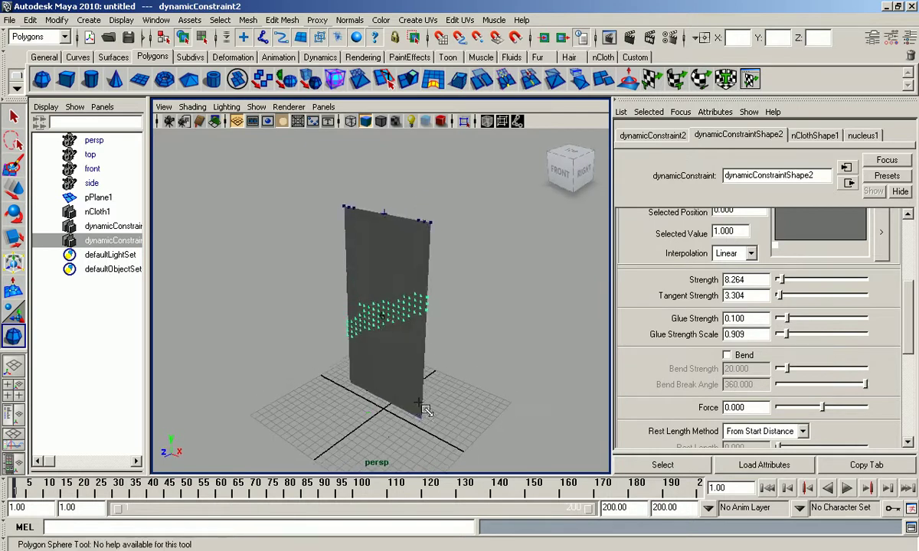
drag(368, 421, 393, 442)
key(w)
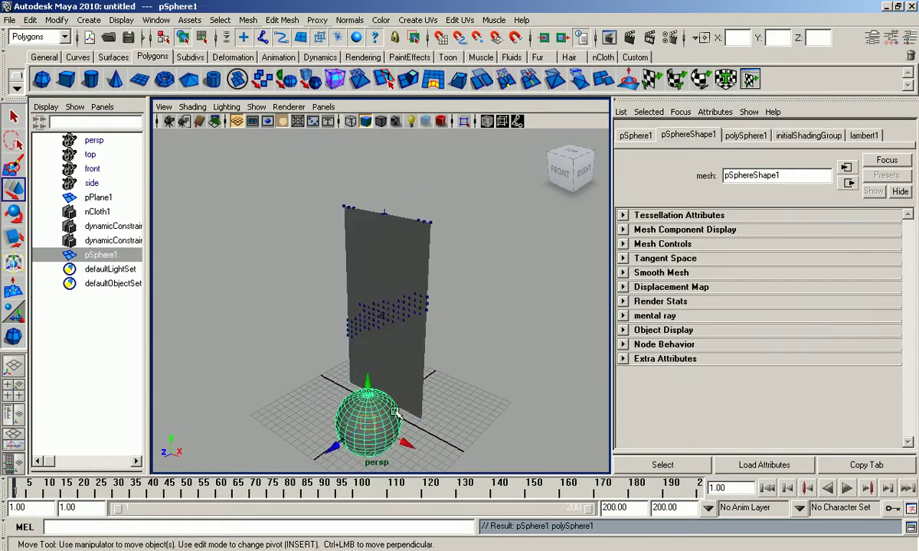
mouse_move(370, 395)
mouse_down()
mouse_move(355, 351)
mouse_move(442, 326)
mouse_up()
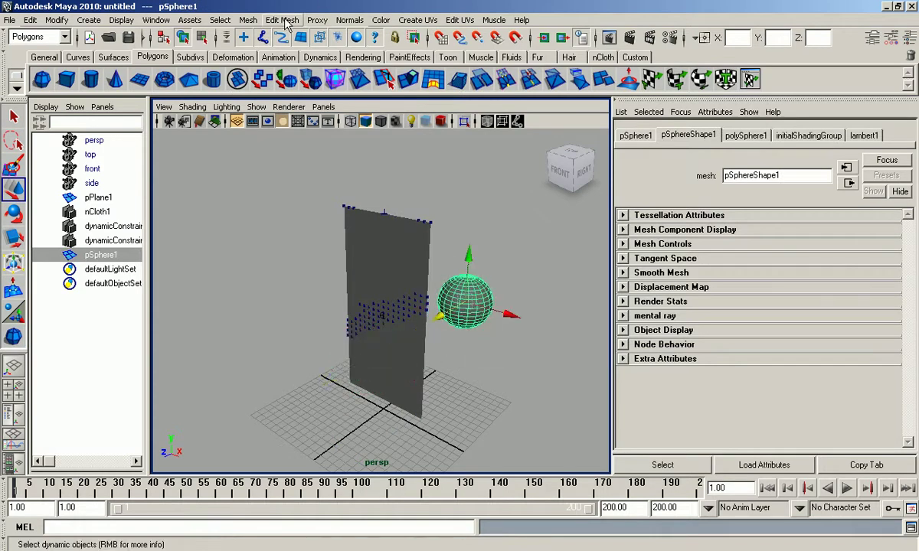
- From the nDynamics menu set, make pSphere1 a passive collider on the existing nucleus1 solver
click(46, 36)
click(31, 109)
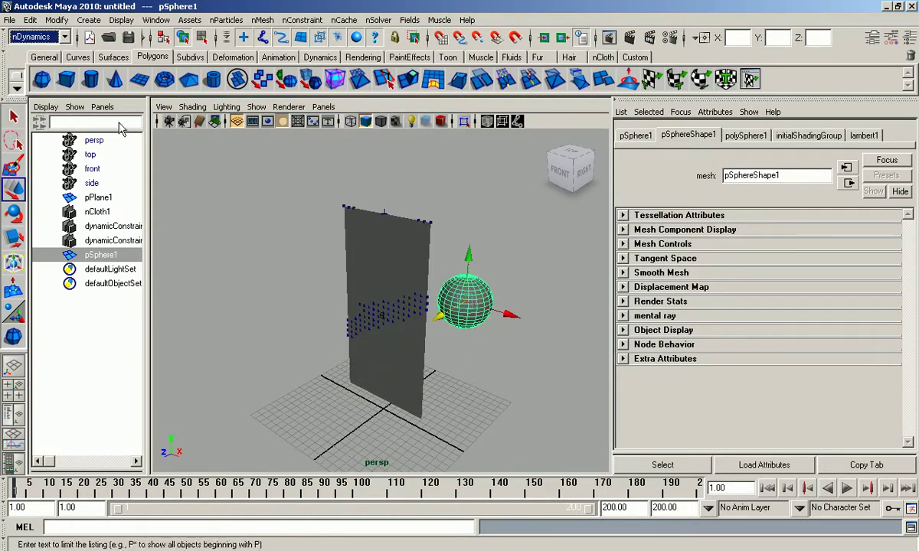
click(263, 19)
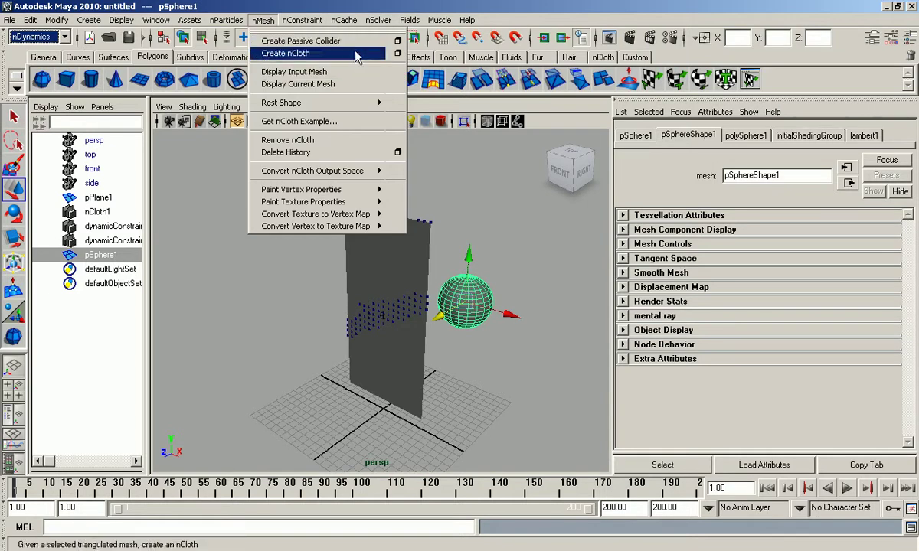
click(397, 40)
click(441, 196)
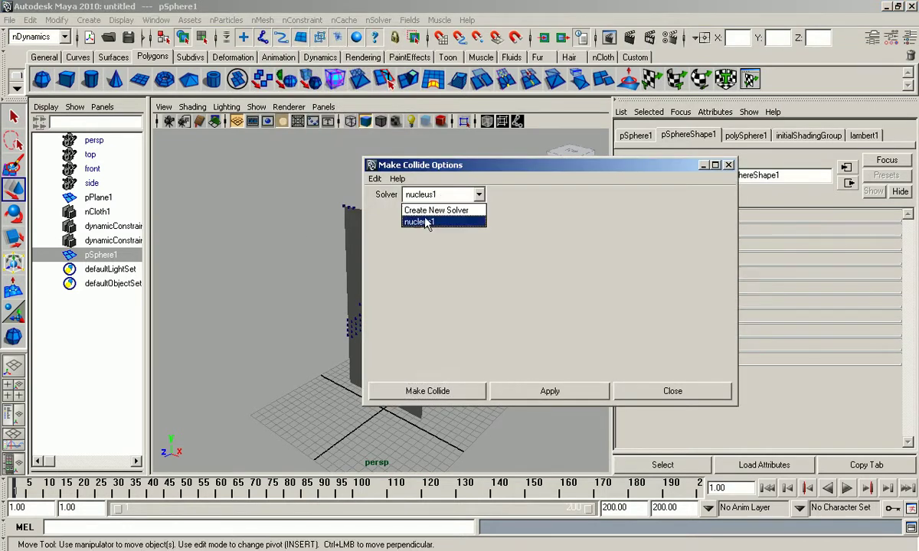
click(438, 222)
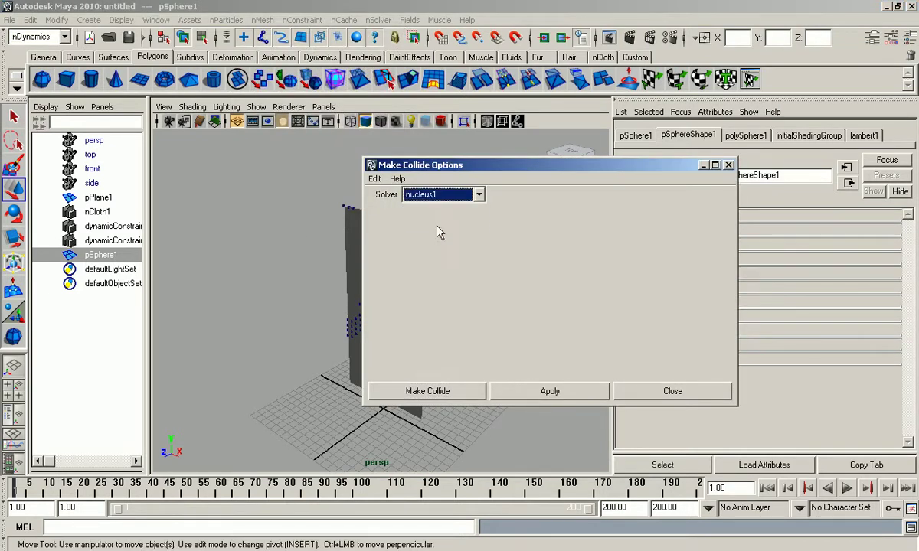
click(438, 389)
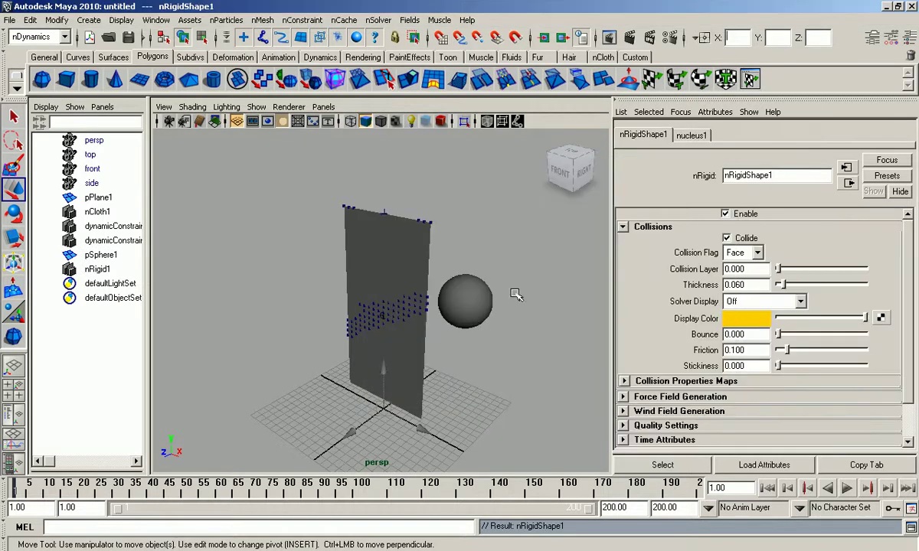
- At frame 23, move the sphere left through the cloth plane, then rewind to frame 1 and play
alt+drag(506, 324, 488, 350)
key(q)
click(487, 350)
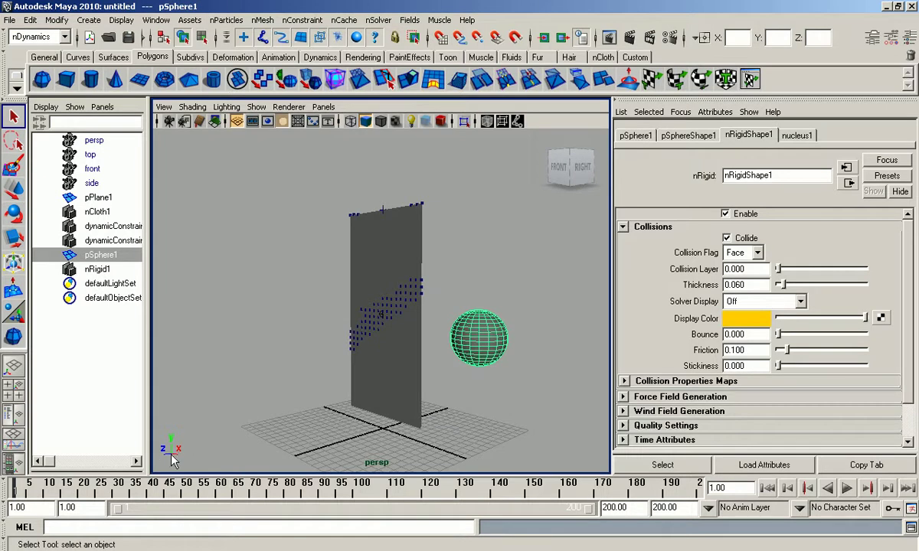
drag(90, 498, 183, 494)
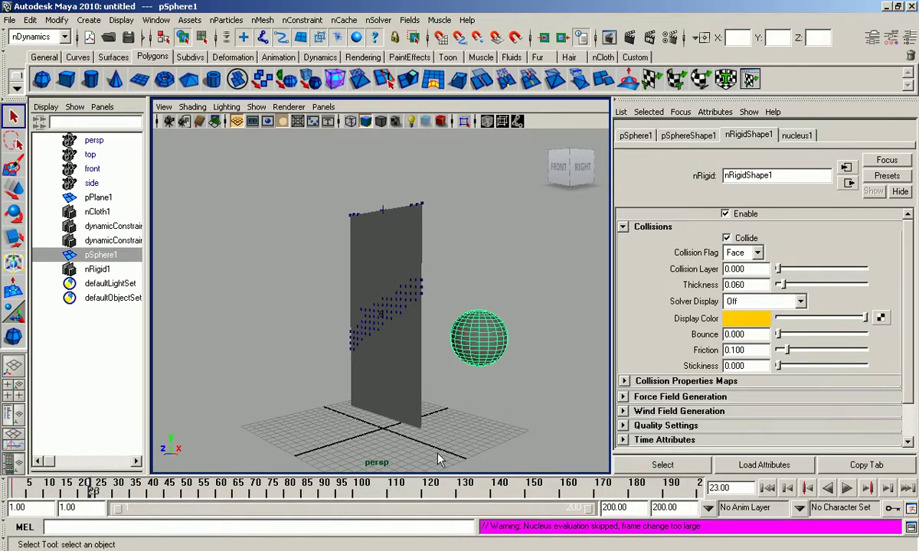
key(w)
drag(451, 346, 287, 369)
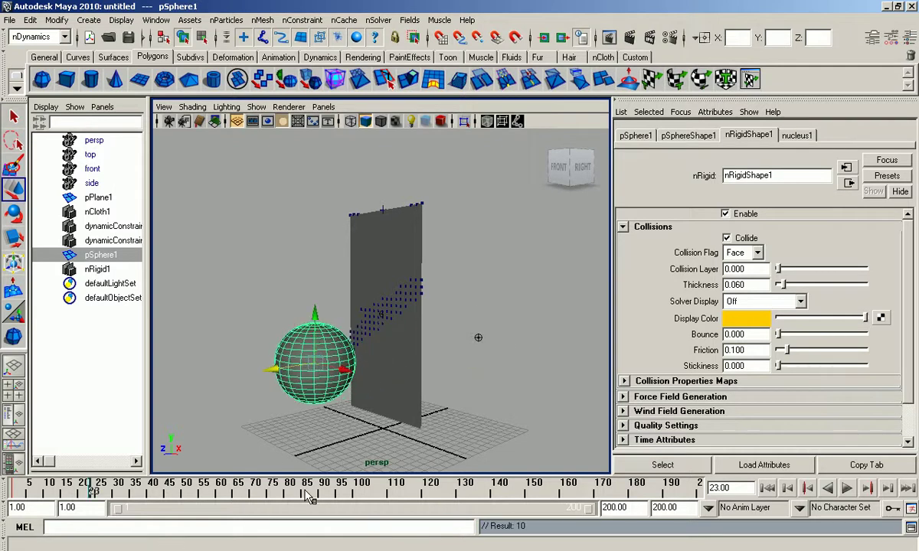
drag(91, 493, 13, 494)
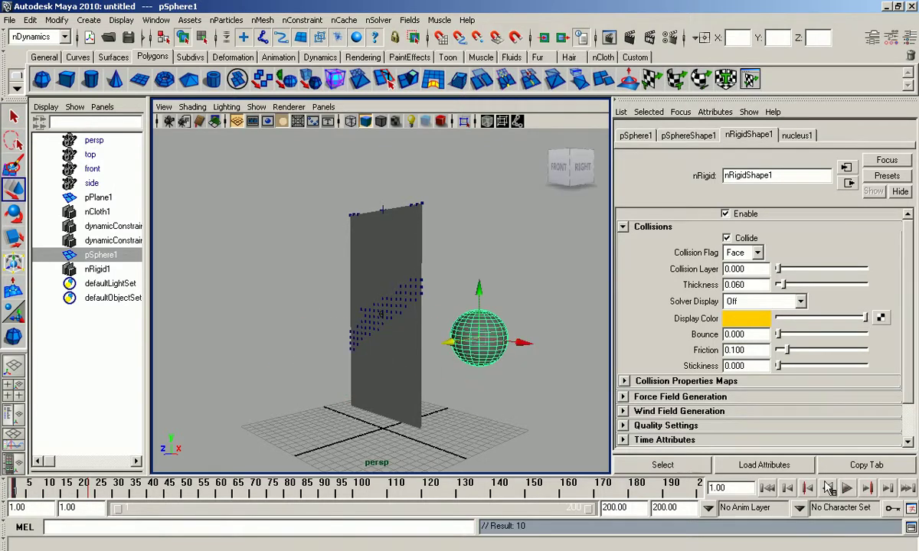
click(847, 489)
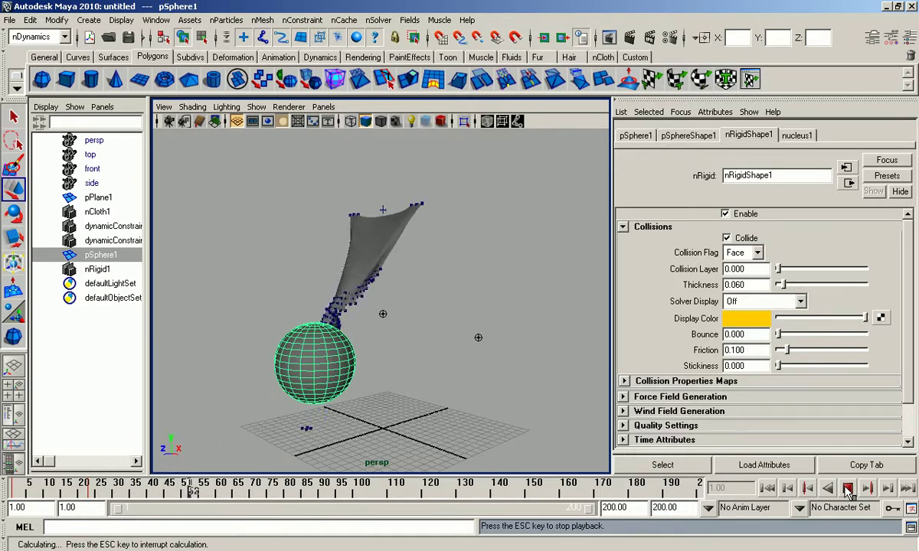
- Stop playback at frame 53, then rewind and replay the tearing, stopping at frame 57
click(847, 488)
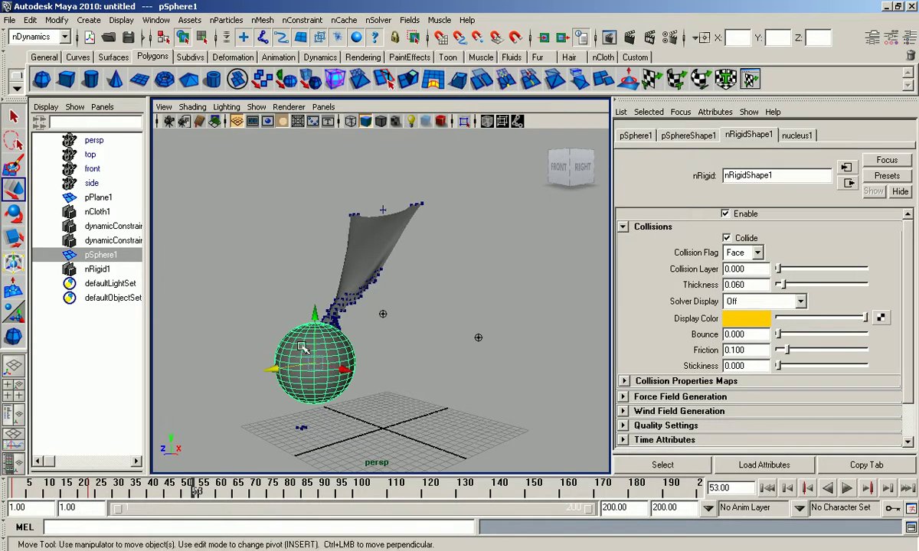
mouse_move(479, 378)
alt+mouse_down()
mouse_move(436, 403)
mouse_move(457, 386)
mouse_move(436, 396)
alt+mouse_up()
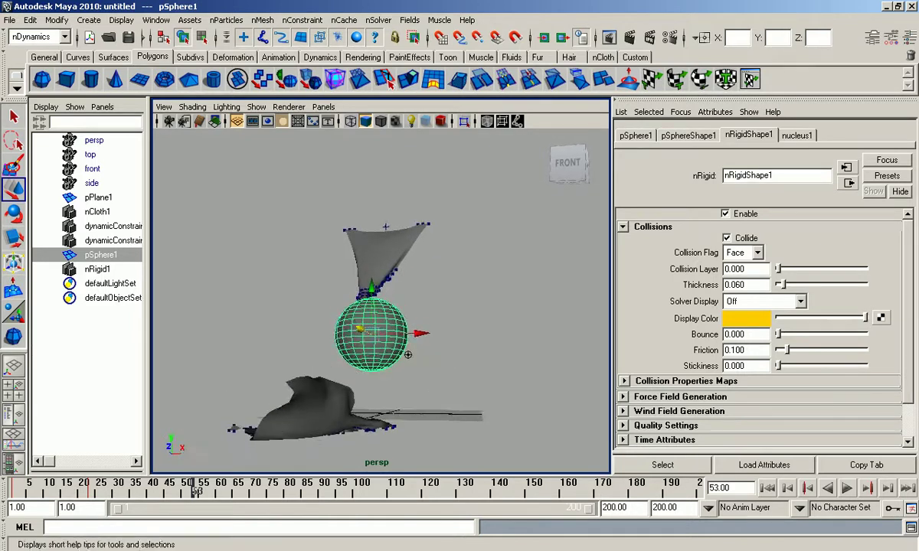
click(769, 489)
click(848, 489)
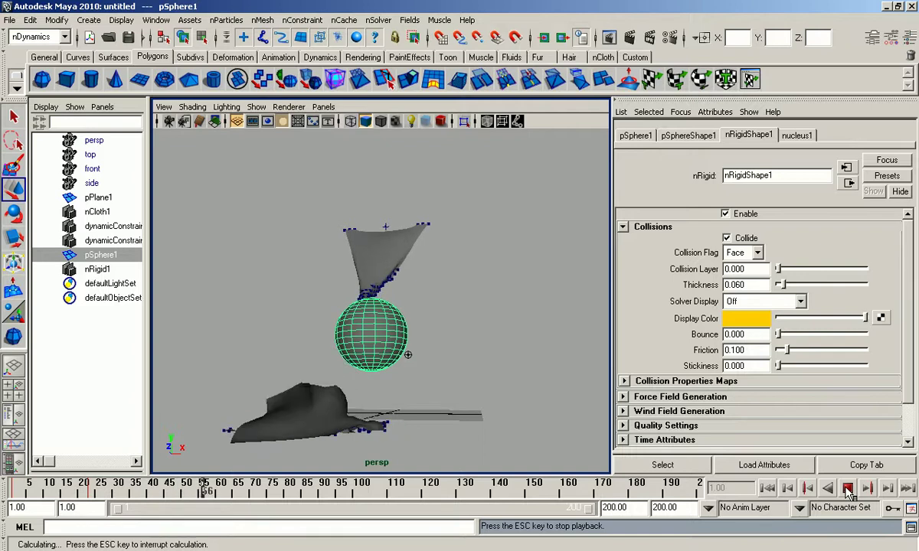
click(847, 490)
- Rewind to frame 1 and select the cloth plane to show nClothShape1
click(769, 488)
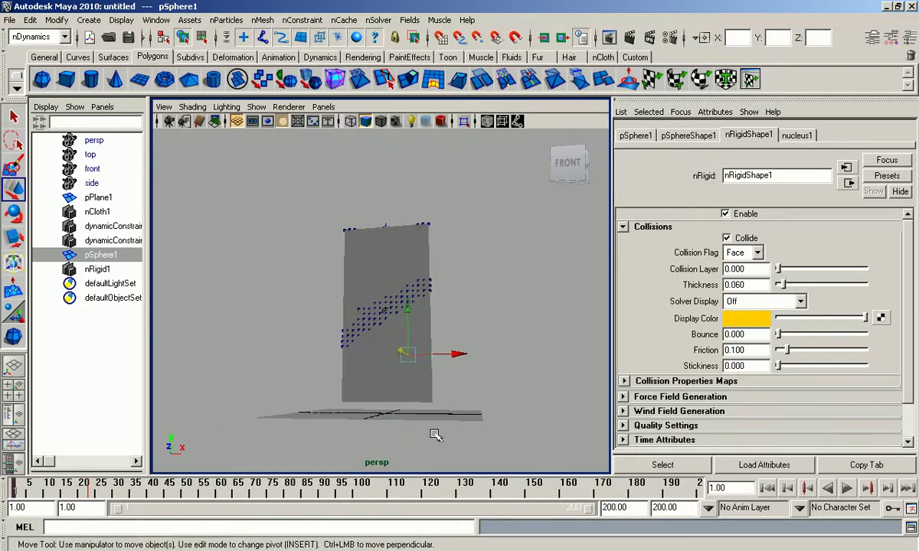
alt+drag(428, 261, 393, 297)
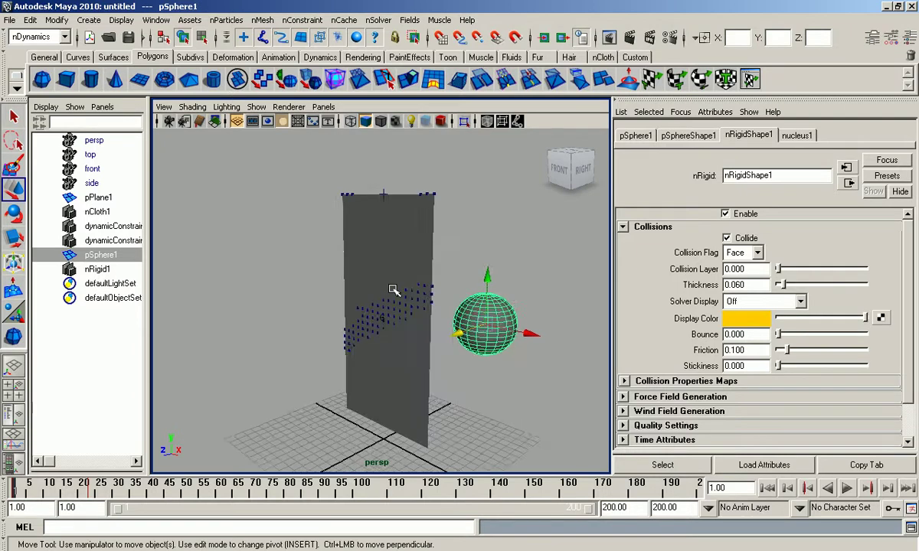
key(q)
click(392, 293)
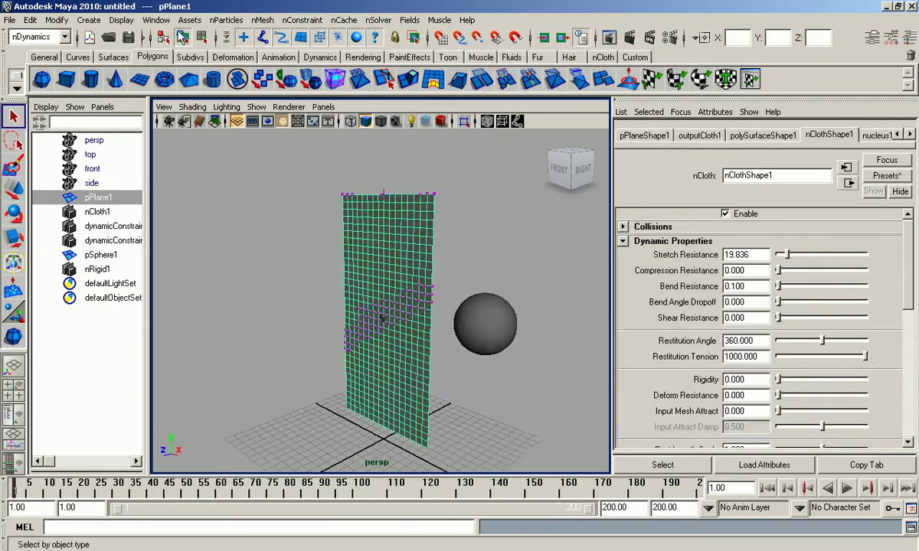
- Extrude the cloth plane's faces to a Local Translate Z of about -0.416, then clear the selection
click(51, 38)
click(26, 63)
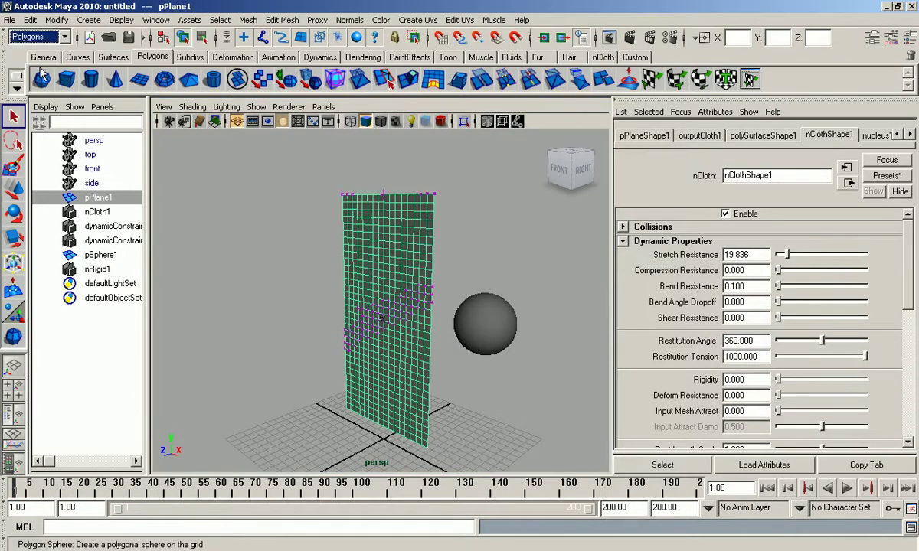
click(248, 20)
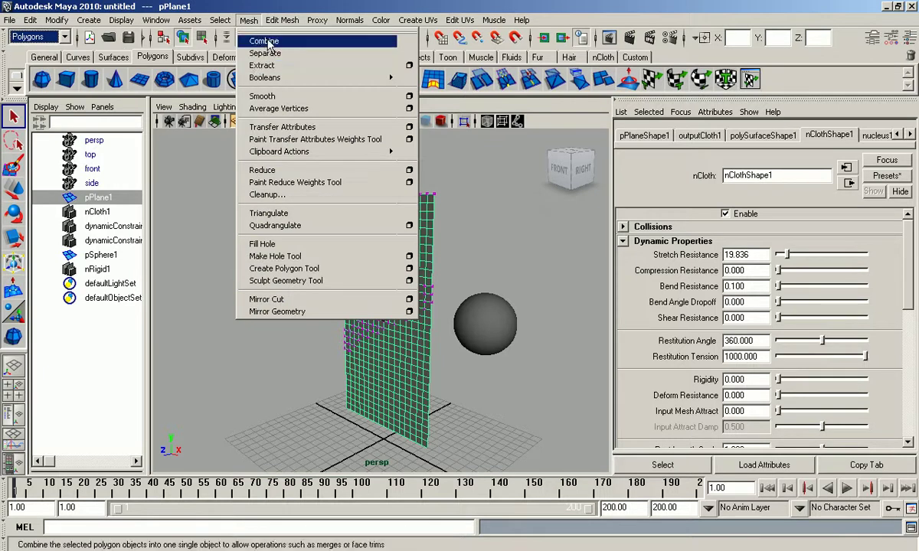
click(274, 21)
click(289, 59)
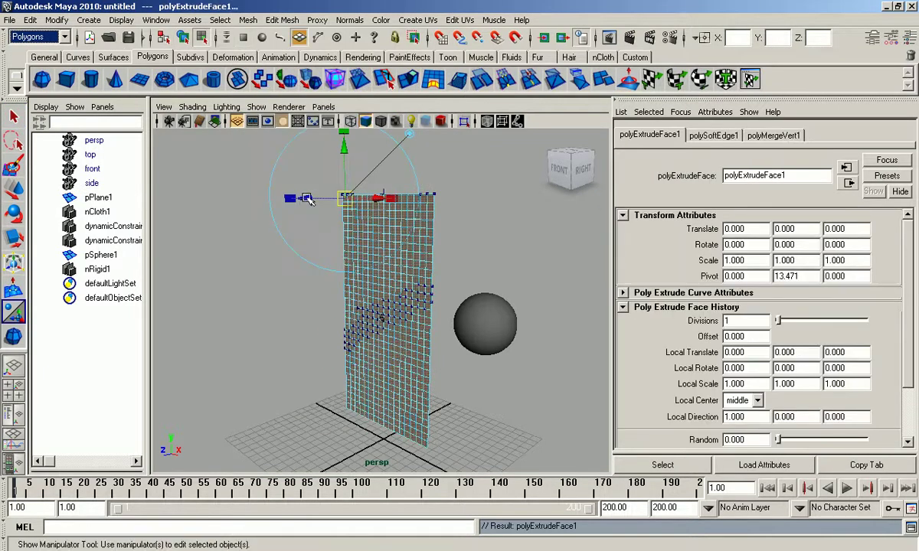
drag(309, 199, 308, 199)
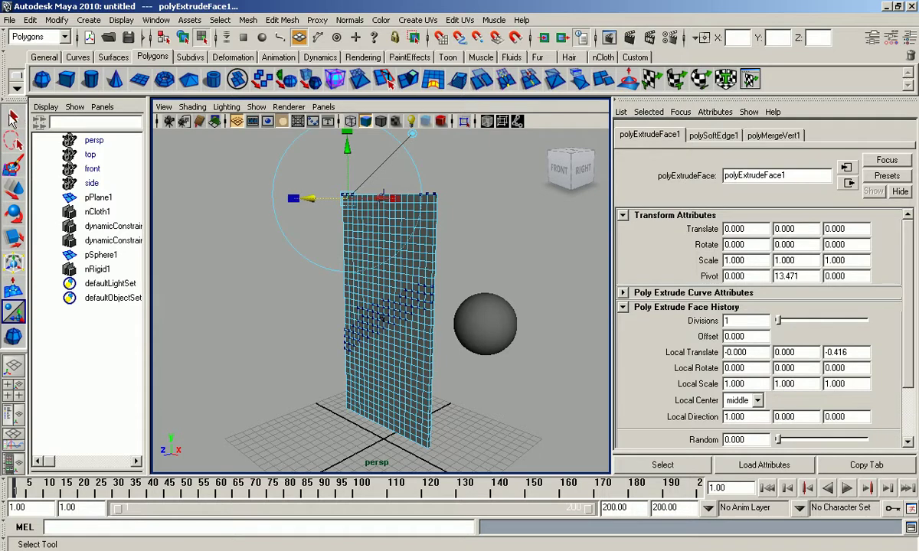
click(14, 117)
click(545, 277)
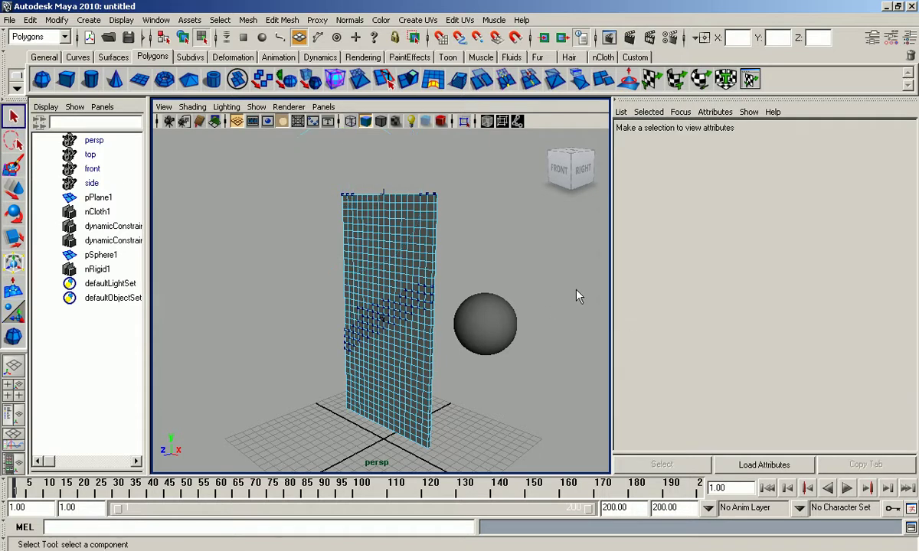
- Play the thickened-cloth simulation from a front view, stopping at frame 90 once it tears
mouse_move(455, 282)
alt+mouse_down()
mouse_move(508, 270)
mouse_move(511, 298)
mouse_move(476, 263)
mouse_move(505, 306)
alt+mouse_up()
click(847, 489)
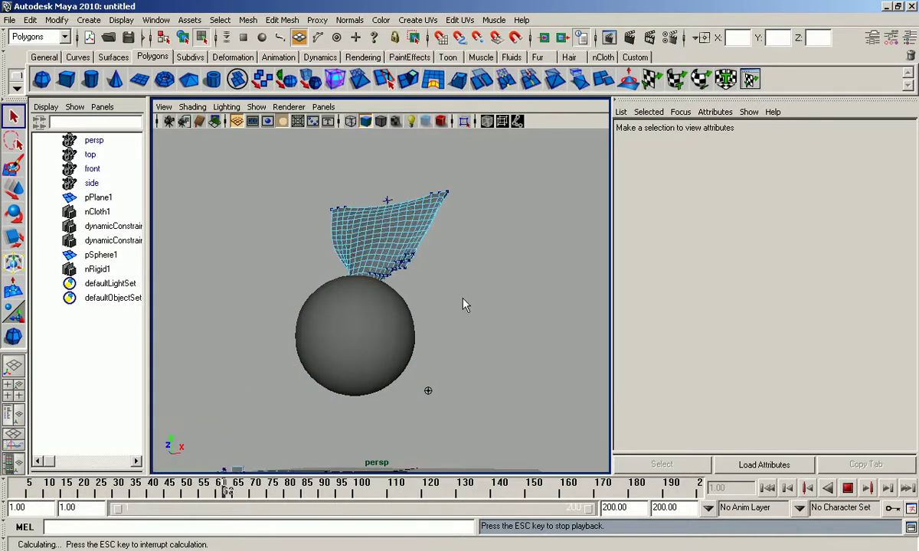
mouse_move(451, 293)
alt+mouse_down()
mouse_move(430, 305)
mouse_move(327, 311)
alt+mouse_up()
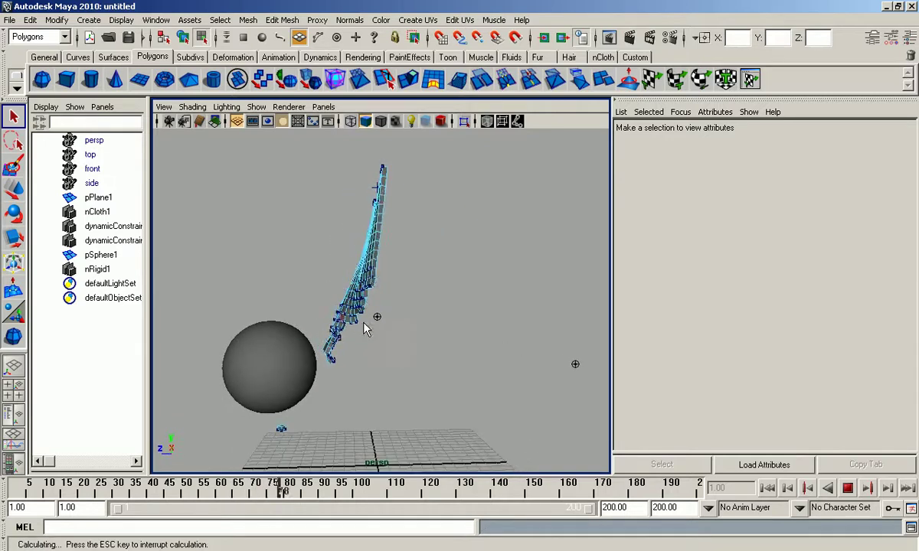
alt+drag(430, 332, 465, 332)
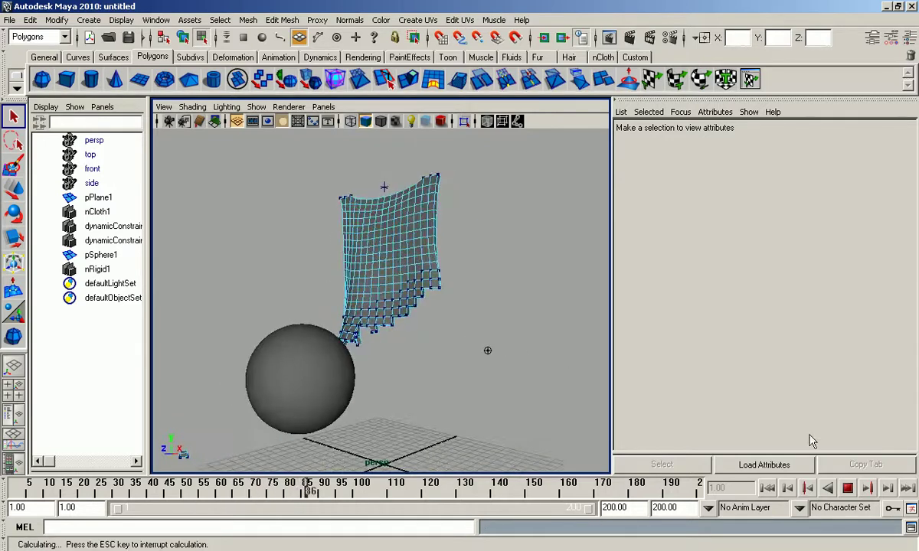
click(847, 487)
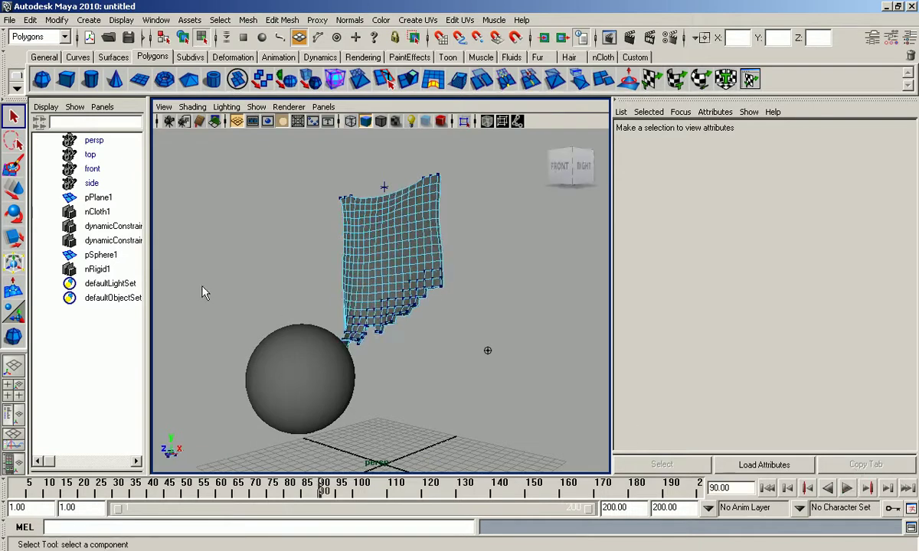